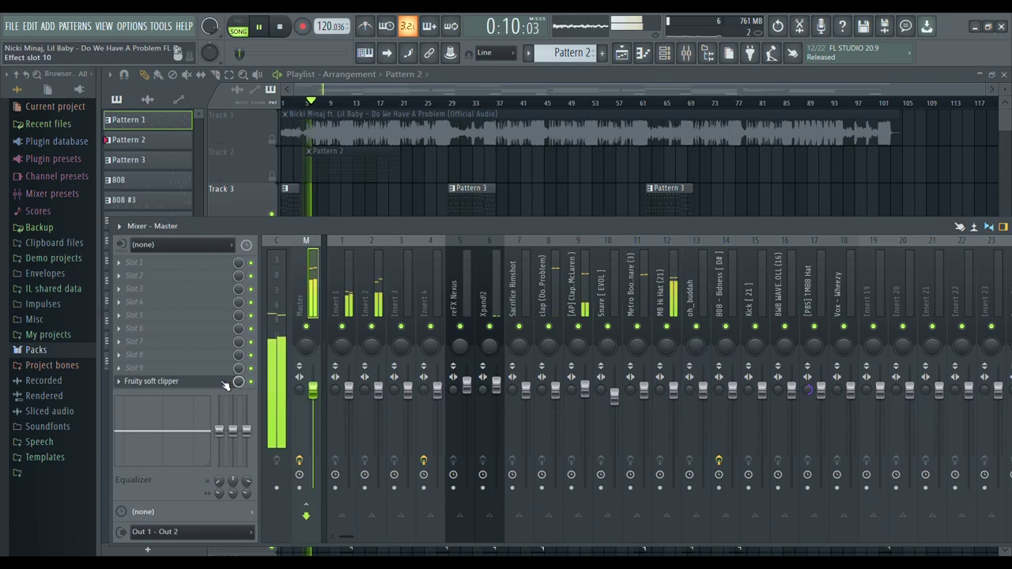
- Inspect the Master's Fruity soft clipper and the Transient Processor, parametric EQ 2 and soft clipper on the 808 - Bidness mixer track
left_click(213, 382)
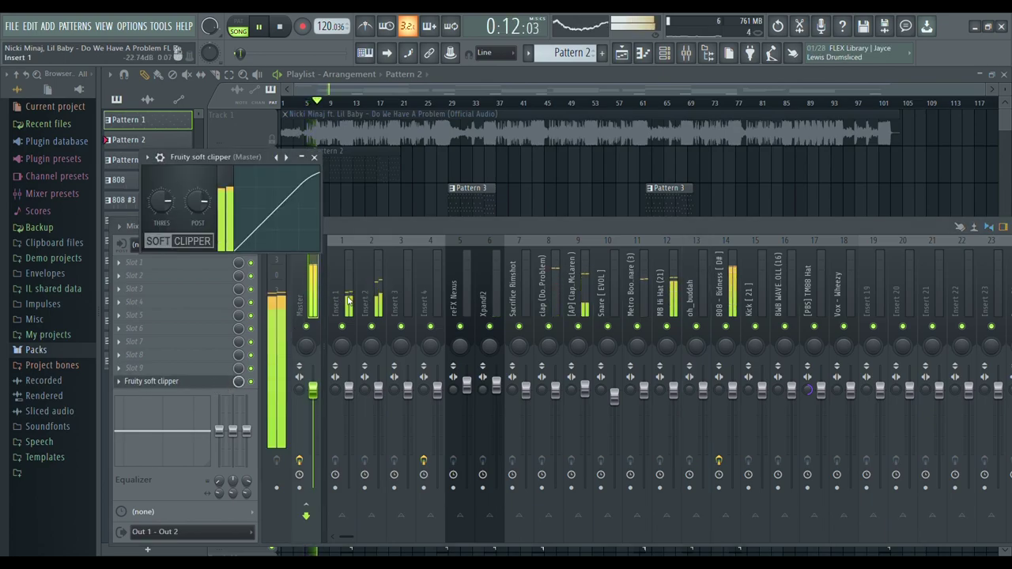
left_click_drag(349, 299, 710, 282)
left_click(720, 283)
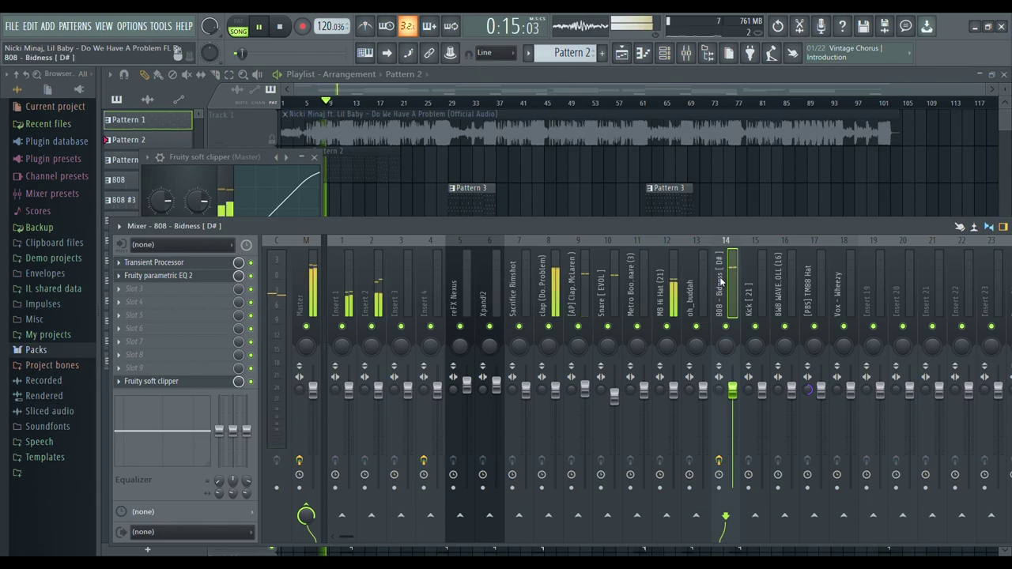
left_click(196, 263)
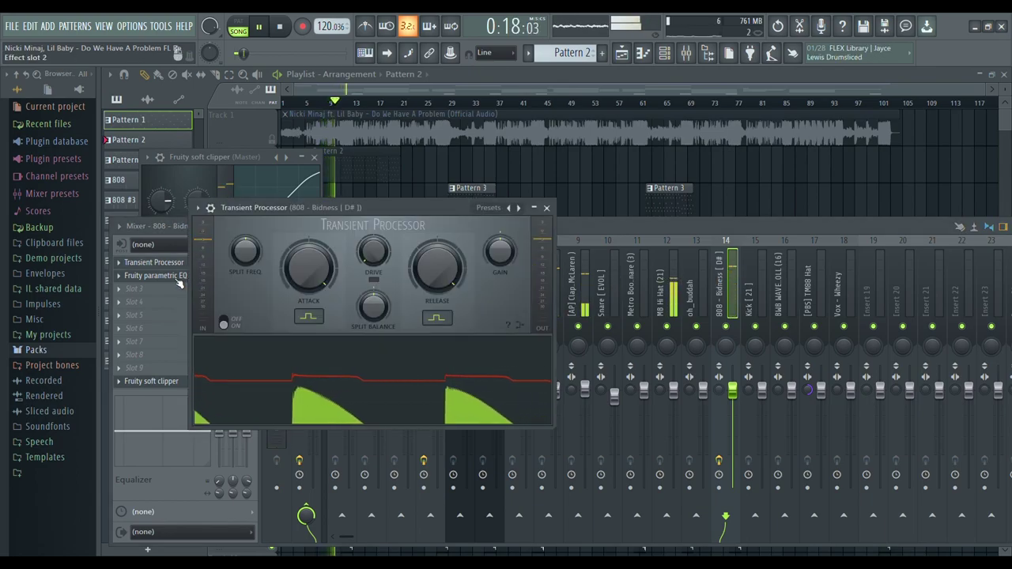
left_click(188, 275)
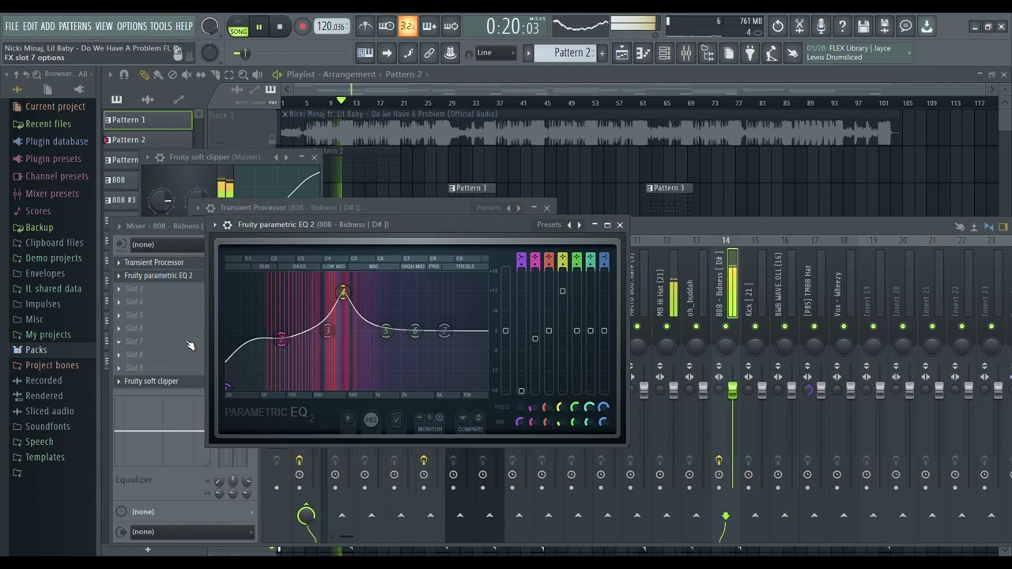
left_click(170, 382)
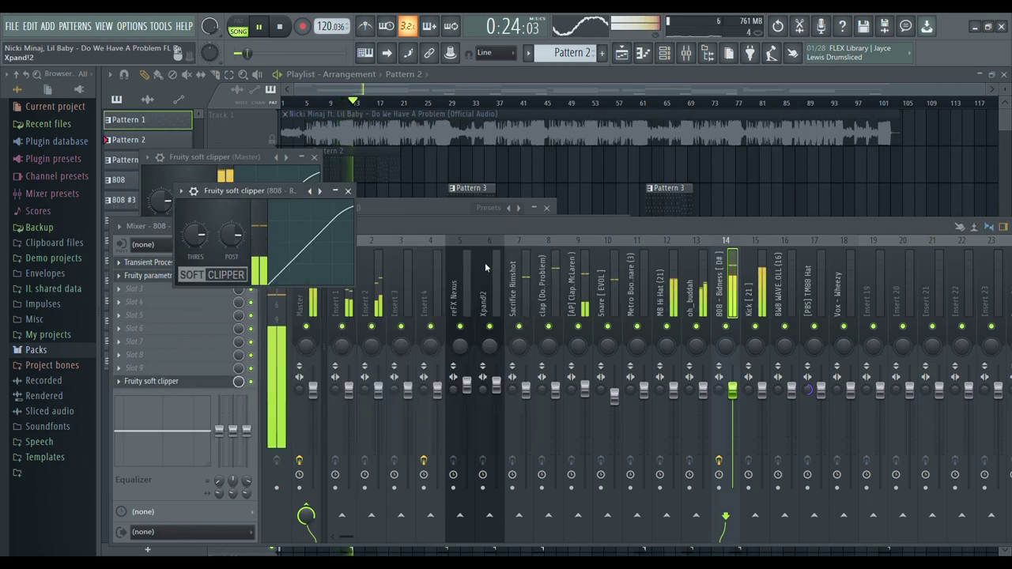
left_click(621, 185)
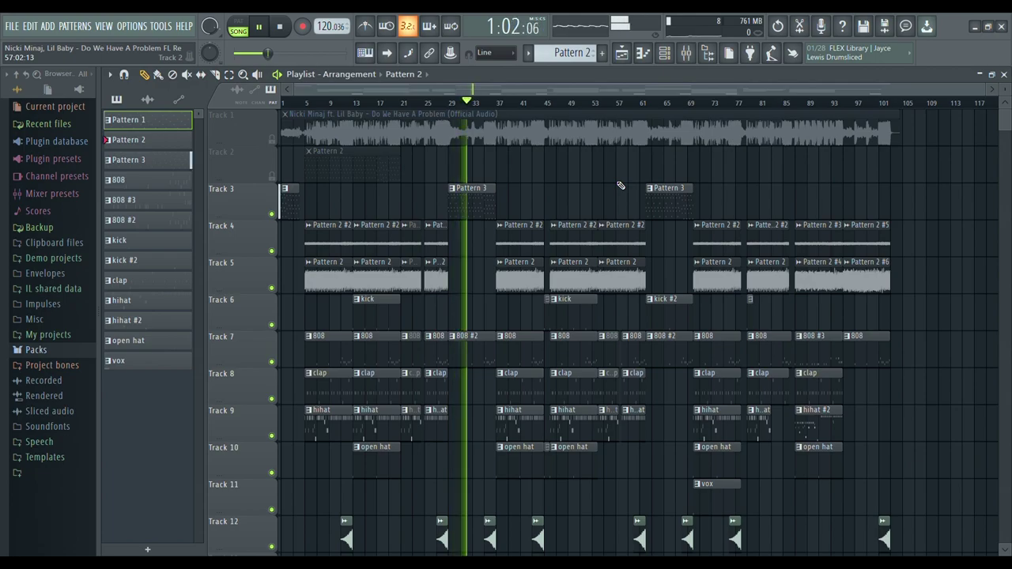
- View the sample settings of the FX (Southside Rise) riser clip on Track 12
double_click(495, 544)
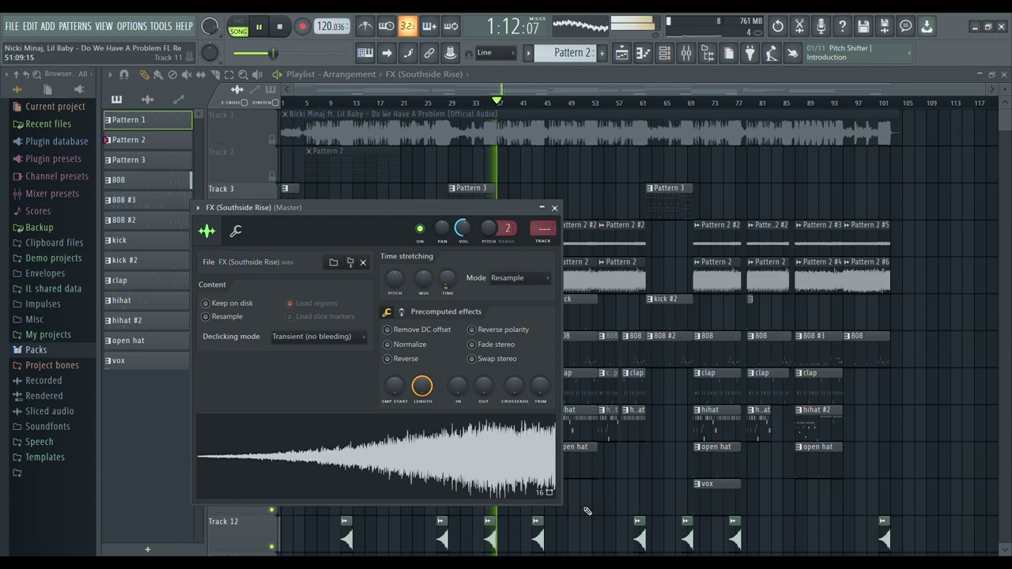
key("Escape")
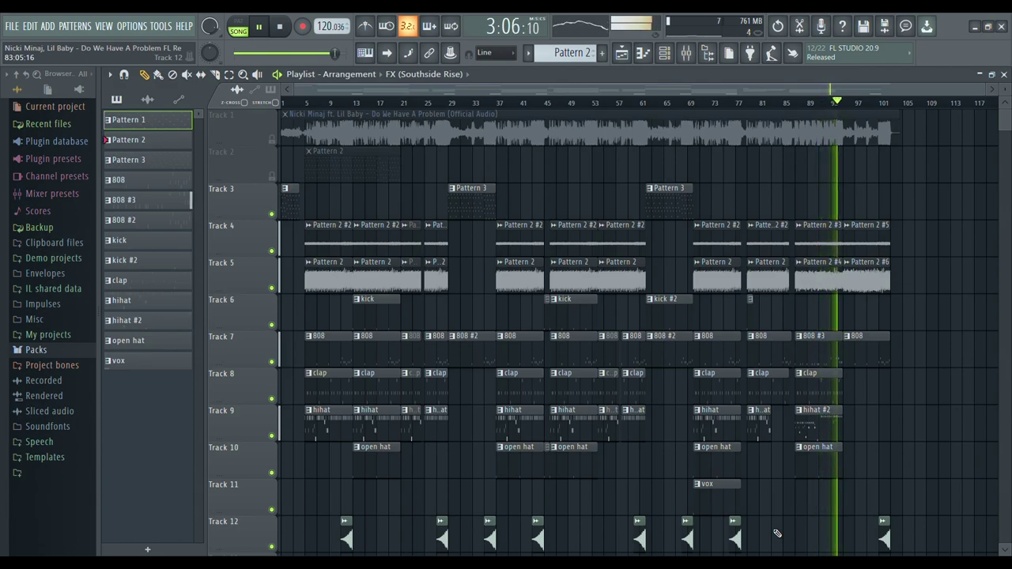
- Inspect the HalfTime effect on mixer Insert 4, and close the mixer
left_click(688, 53)
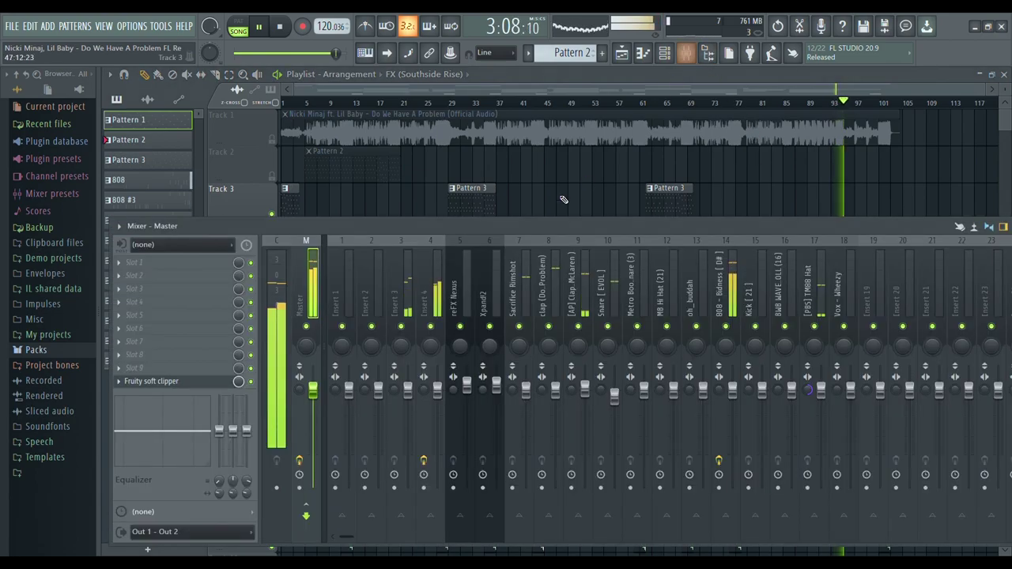
left_click(436, 292)
left_click(219, 266)
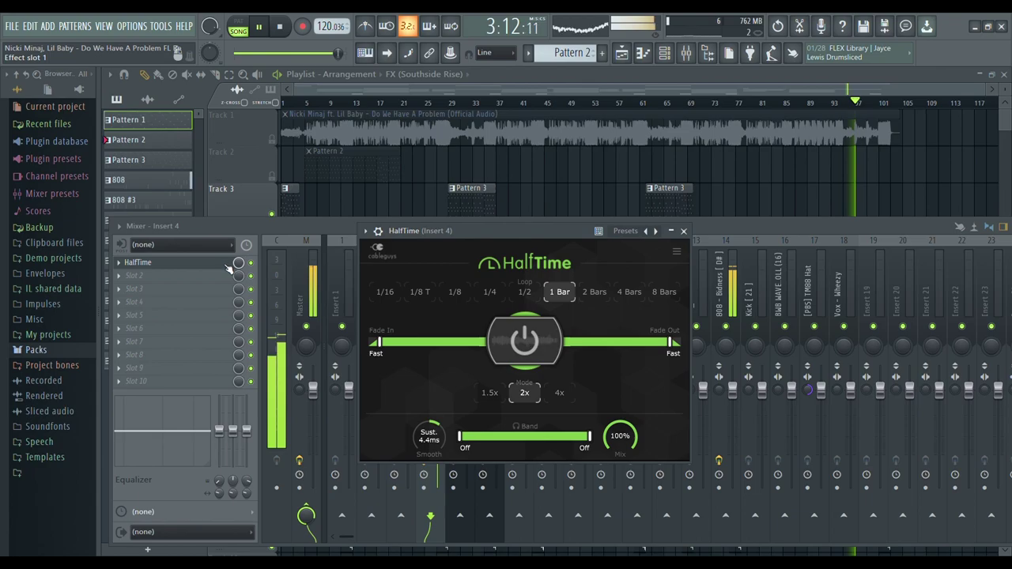
left_click(729, 176)
- Inspect the sample and miscellaneous settings of the Pattern 2 #6 and Pattern 2 #5 audio clips at the arrangement's end
double_click(876, 285)
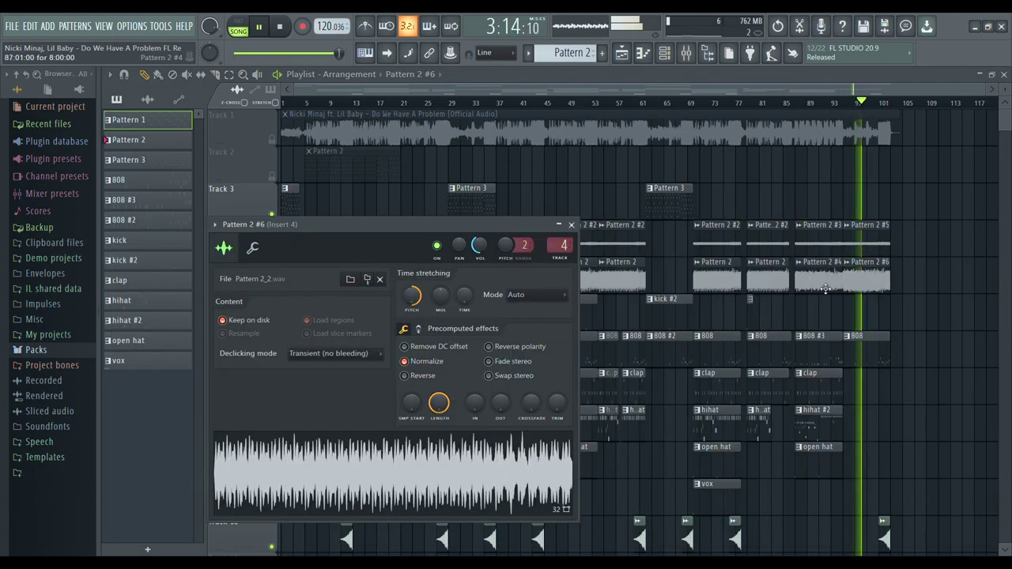
left_click(252, 249)
left_click(227, 250)
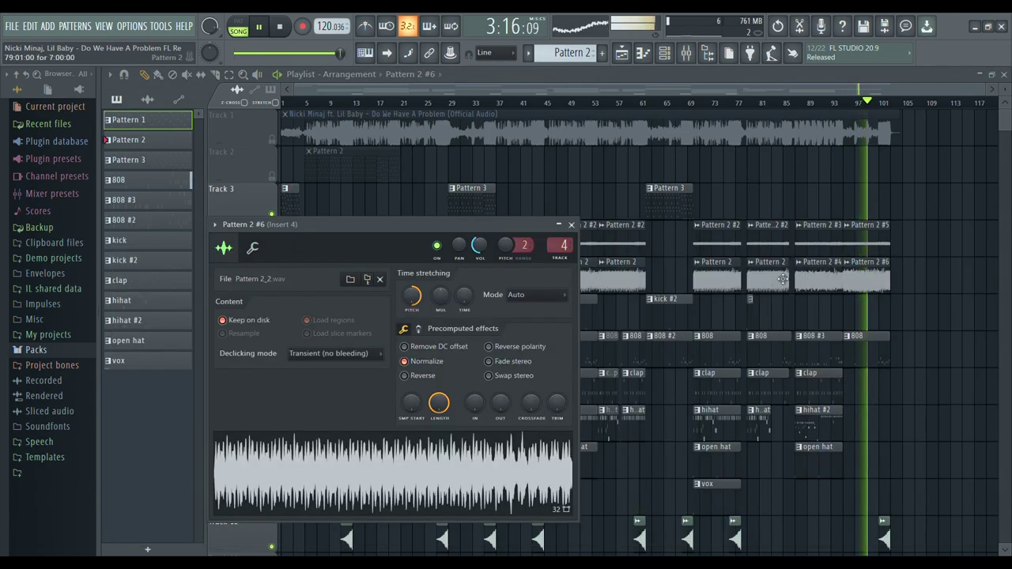
double_click(884, 246)
left_click(236, 230)
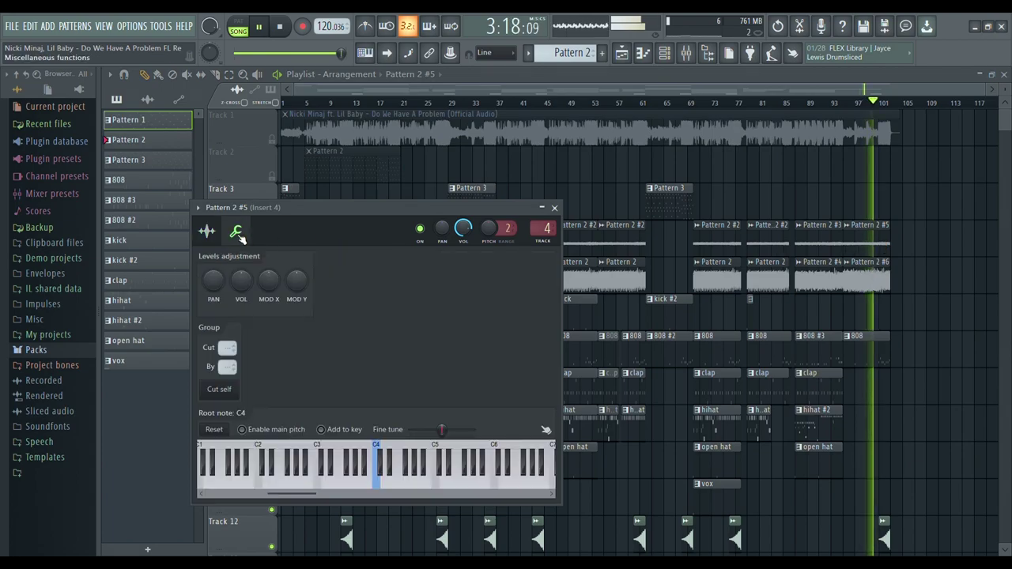
left_click(206, 230)
- Inspect the settings of the Pattern 2 and Pattern 2 #2 audio clips on Tracks 5 and 4, and stop the song
double_click(636, 284)
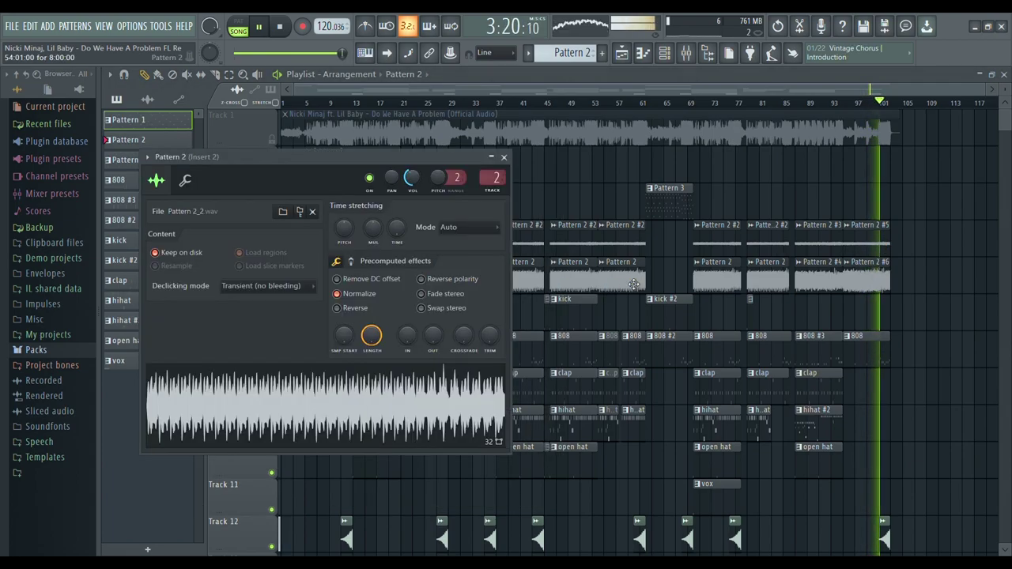
left_click(185, 180)
left_click(156, 181)
double_click(630, 249)
left_click(271, 266)
left_click(241, 264)
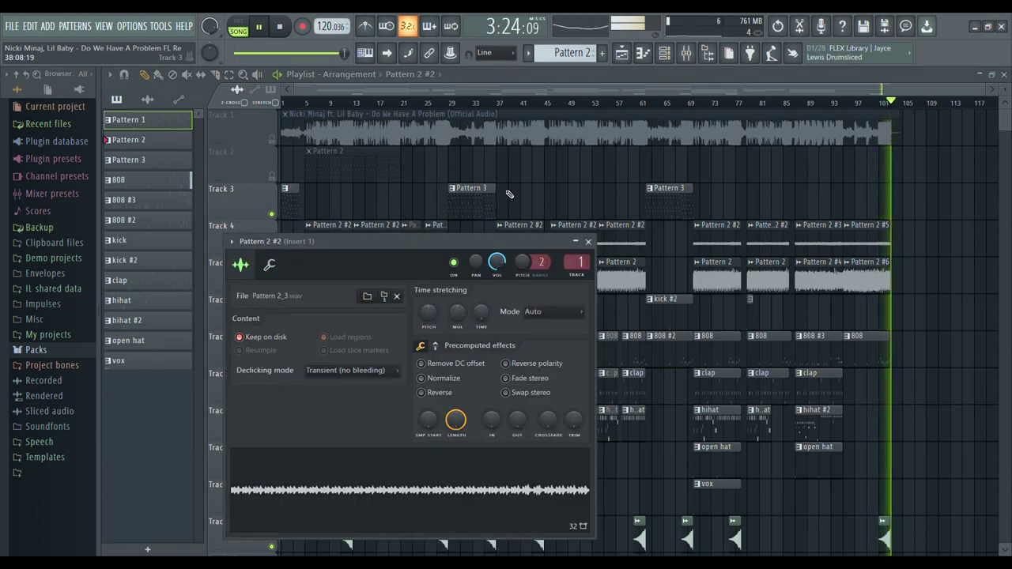
left_click(587, 241)
key("space")
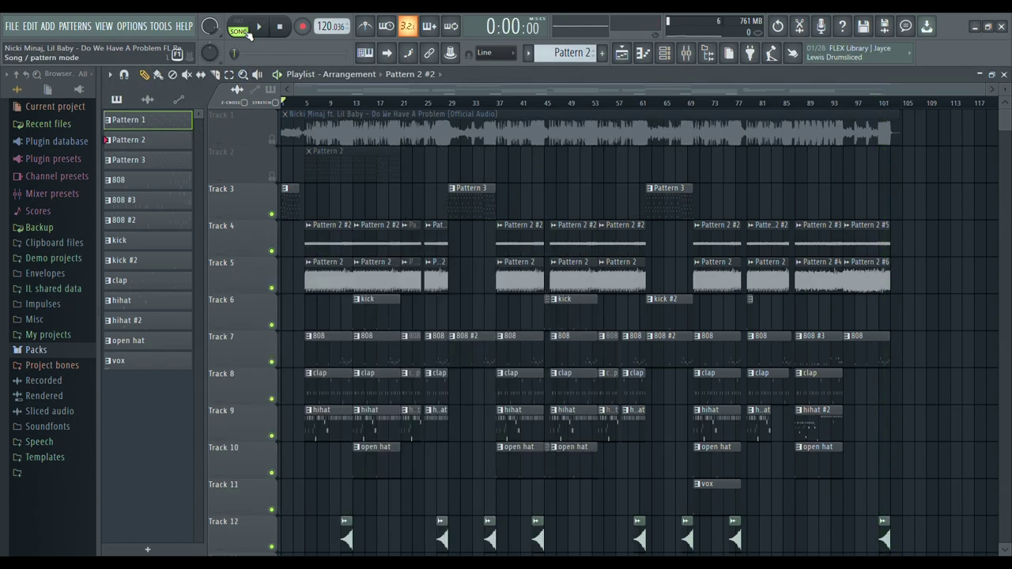
- Play back Pattern 1's reFX Nexus notes in the piano roll in pattern mode
left_click(642, 54)
scroll(578, 53, "up", 1)
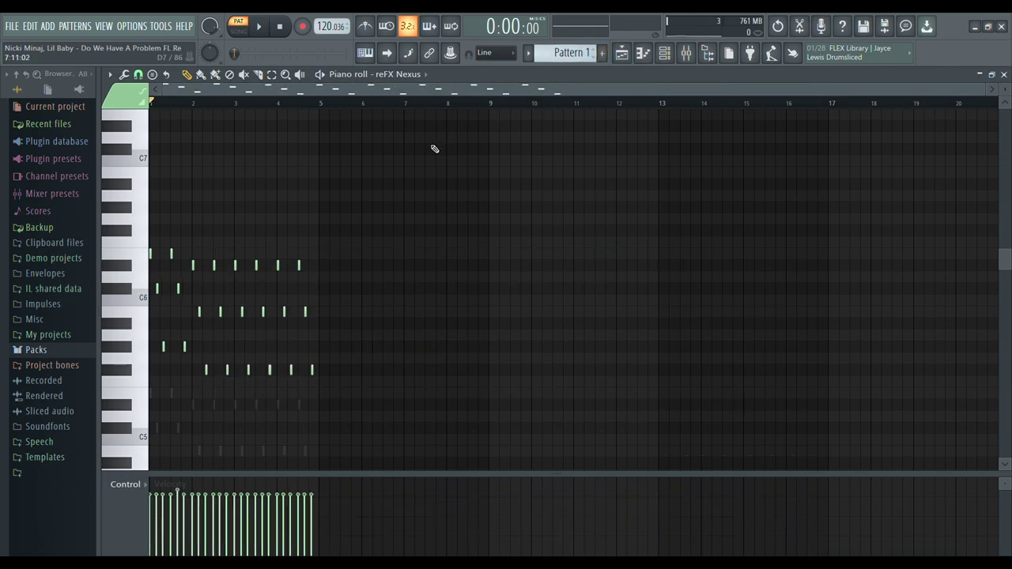
scroll(411, 178, "down", 3)
scroll(394, 189, "up", 4)
key("space")
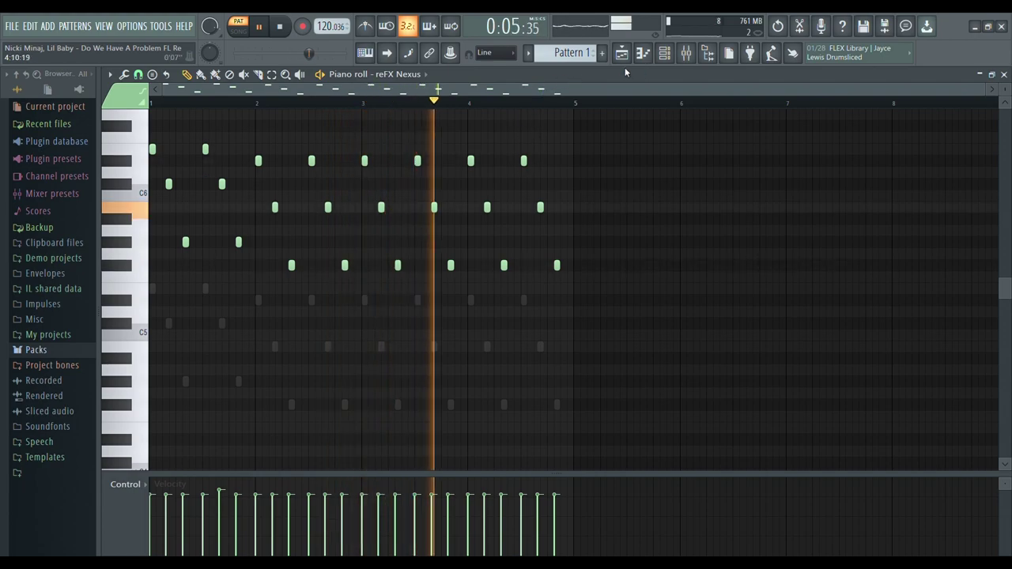
key("space")
- Switch to Pattern 2, play its reFX Nexus melody and view the Nexus synth's preset from the channel rack
scroll(580, 63, "down", 1)
scroll(566, 126, "up", 2)
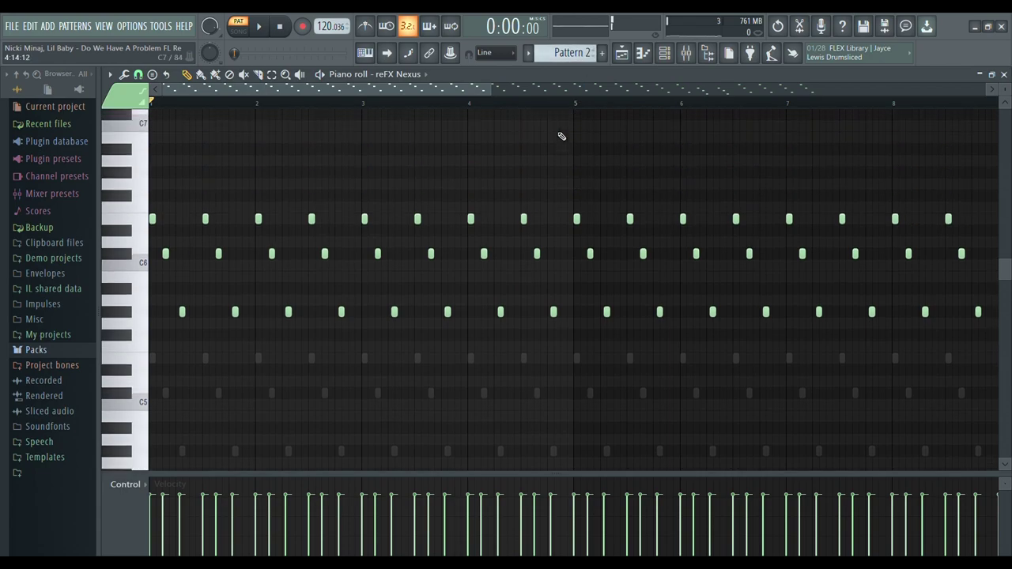
key("space")
left_click(668, 67)
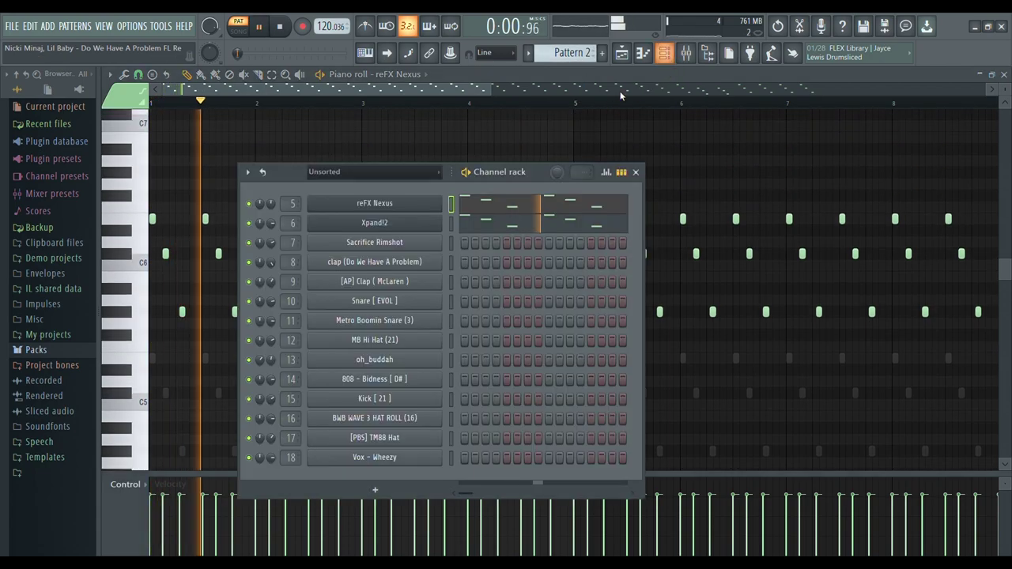
left_click(385, 202)
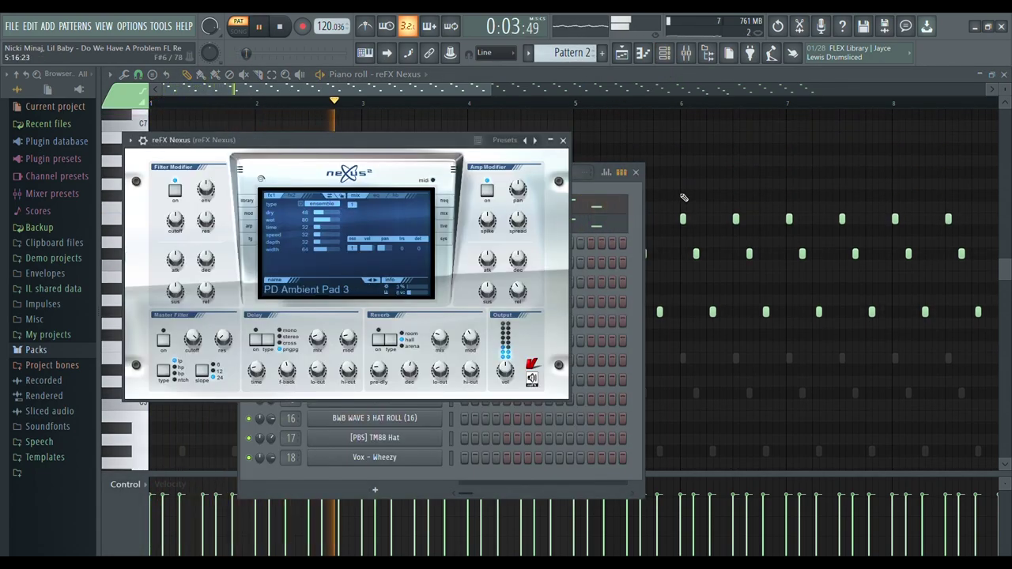
right_click(686, 176)
- Play Pattern 2's ending from bar 13 in the piano roll, and view its Xpand!2 notes
scroll(614, 107, "down", 2)
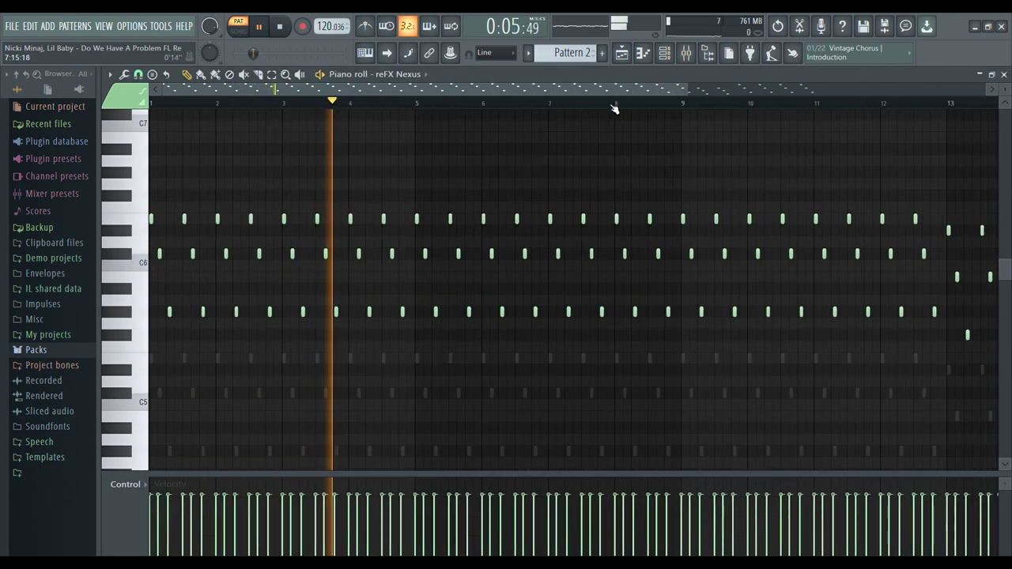
scroll(615, 109, "down", 2)
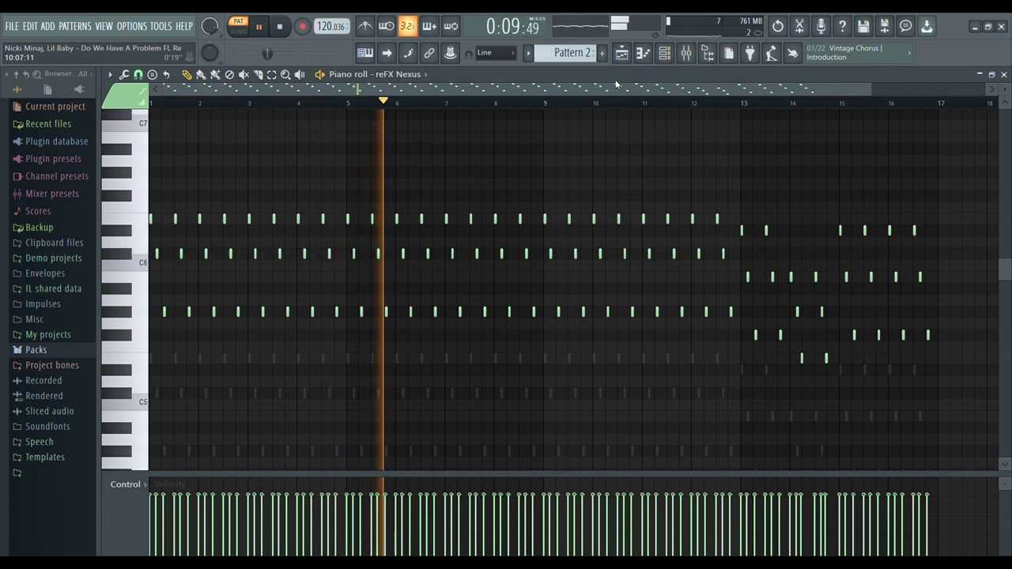
left_click(747, 106)
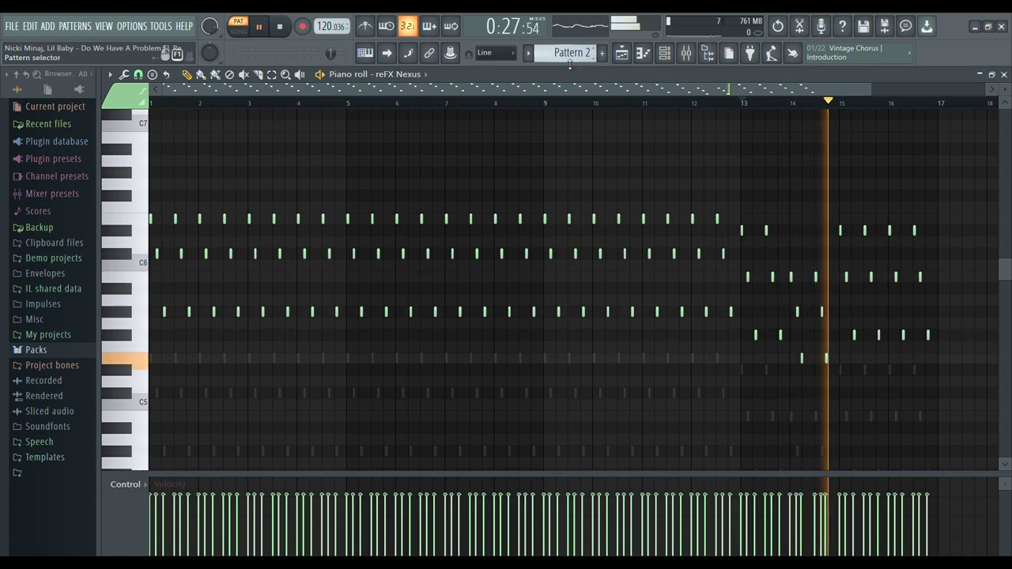
scroll(421, 77, "down", 1)
scroll(473, 147, "down", 3)
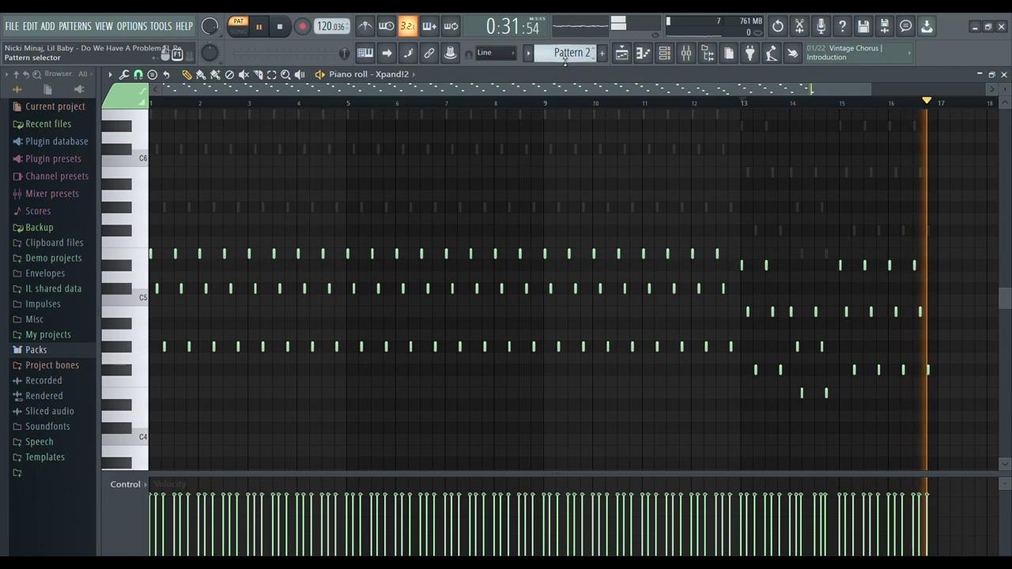
- Switch to Pattern 3, play its reFX Nexus notes from the start and view its channels in the channel rack
scroll(565, 62, "down", 1)
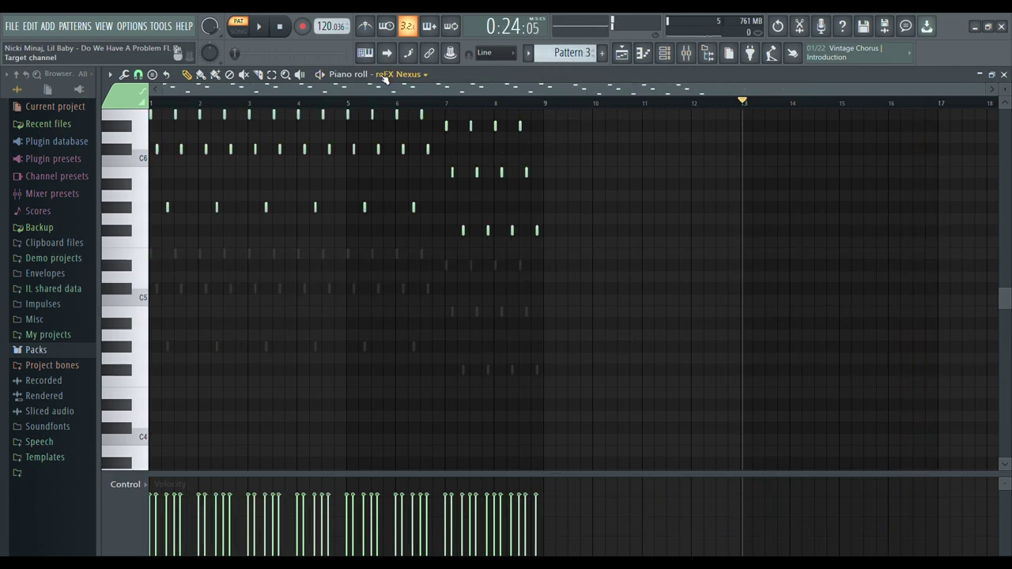
scroll(283, 130, "up", 3)
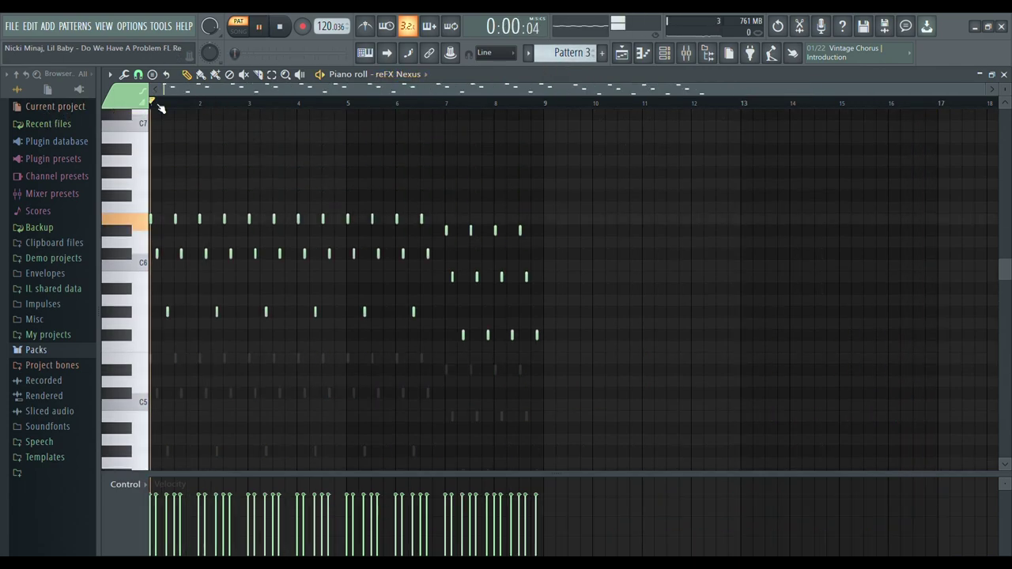
left_click(642, 54)
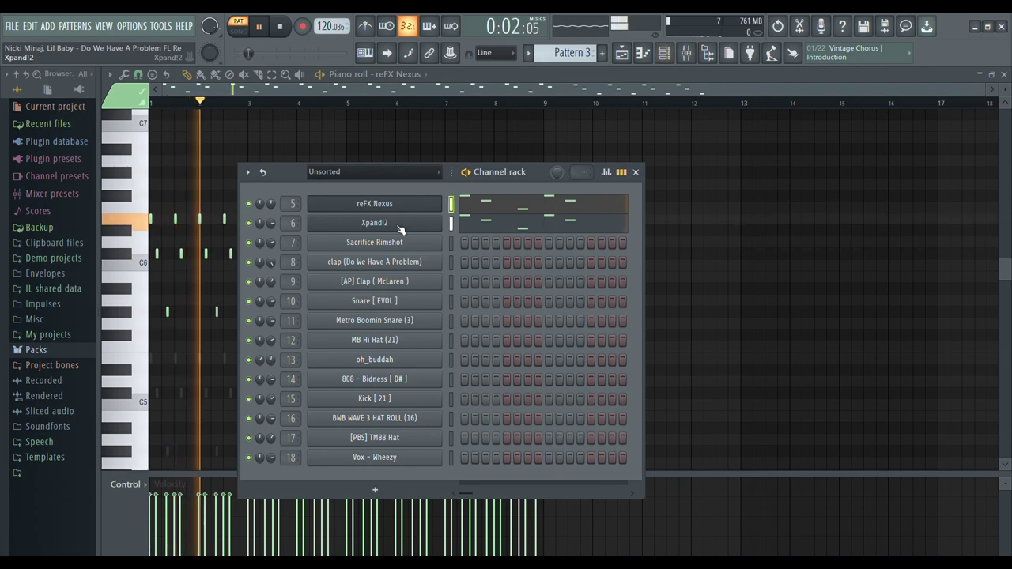
right_click(713, 241)
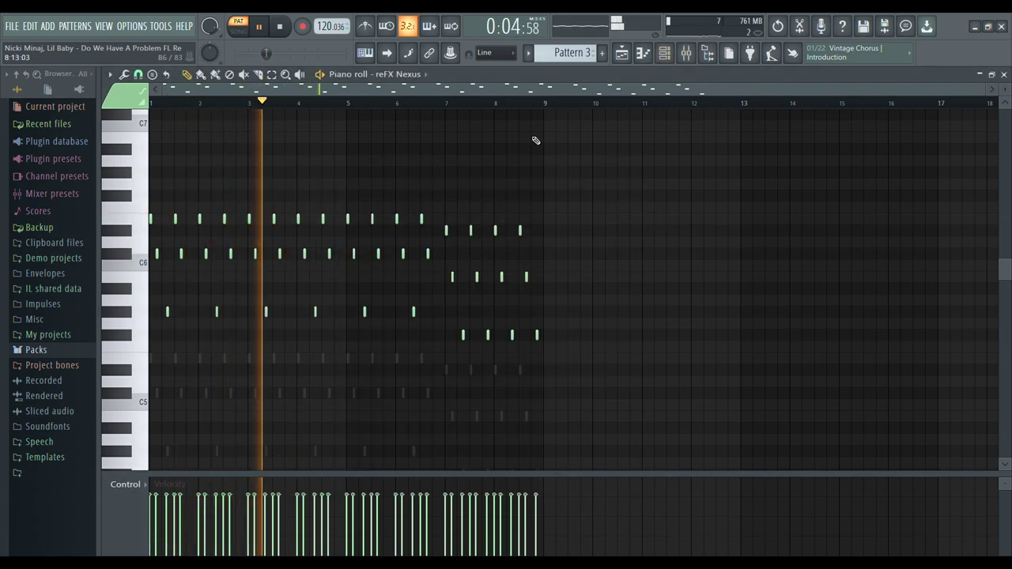
- Examine Pattern 3's Xpand!2 notes in the piano roll and the Xpand!2 synth's Synth Strings settings
scroll(411, 82, "down", 1)
scroll(443, 182, "down", 3)
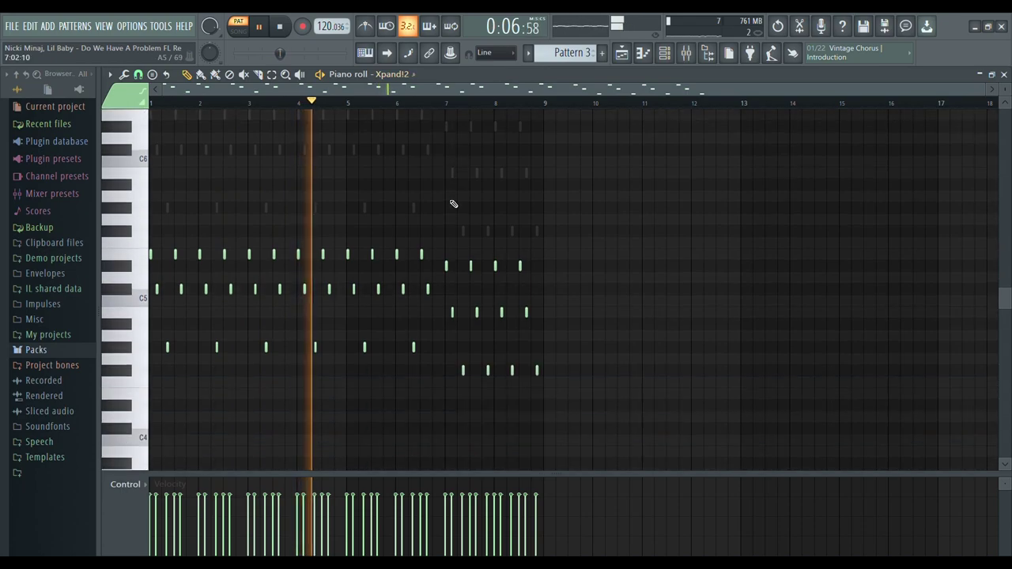
left_click(664, 57)
left_click(404, 227)
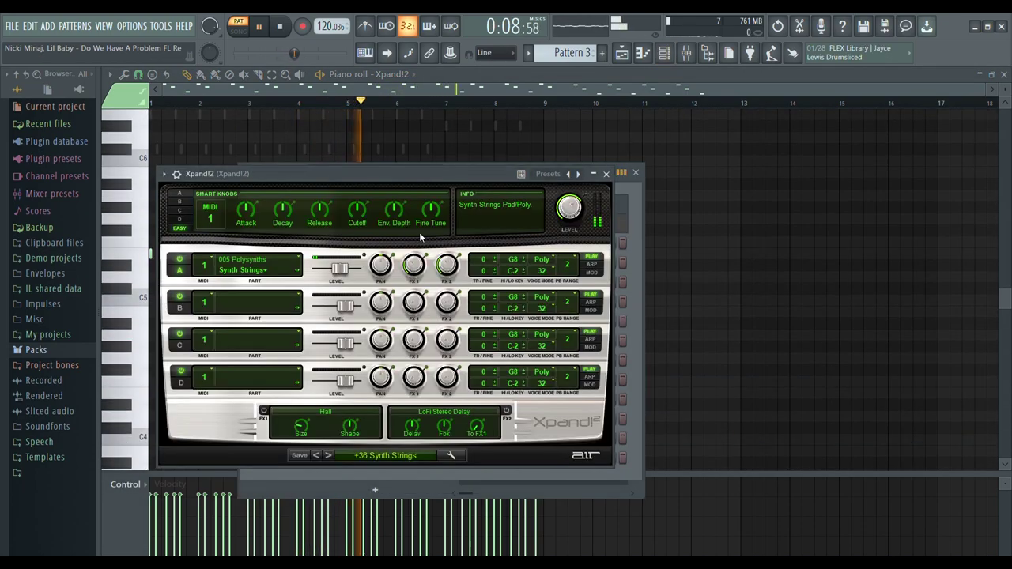
right_click(714, 306)
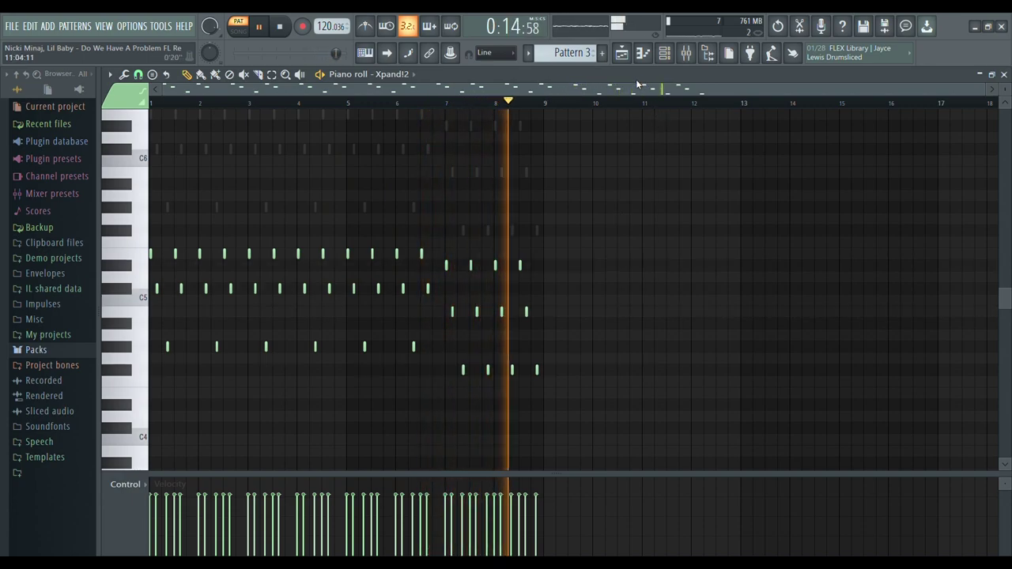
- Switch to the 808 pattern and inspect the 808 - Bidness channel's sampler settings
left_click_drag(584, 69, 582, 168)
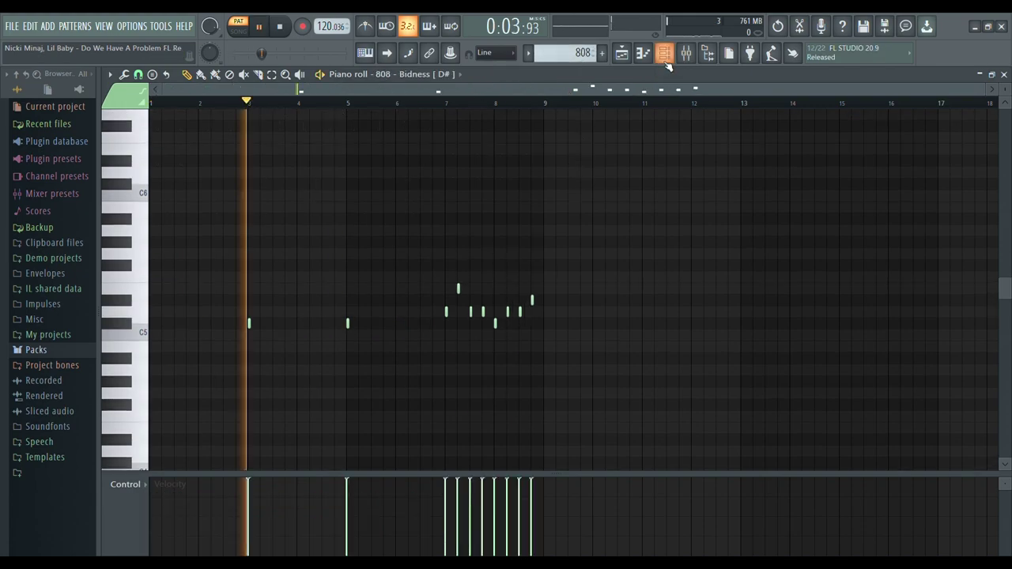
left_click(665, 54)
left_click(401, 380)
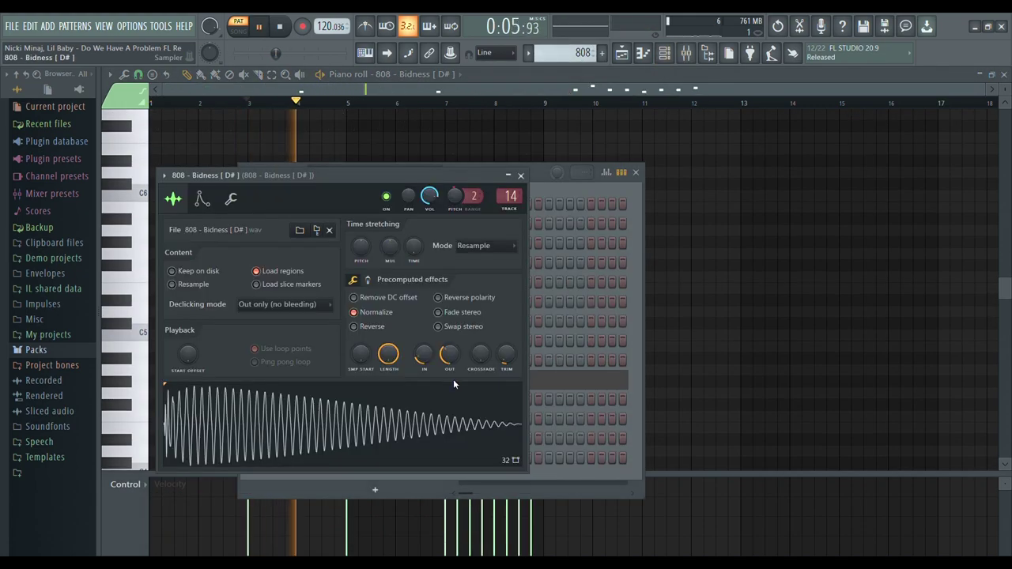
left_click(737, 333)
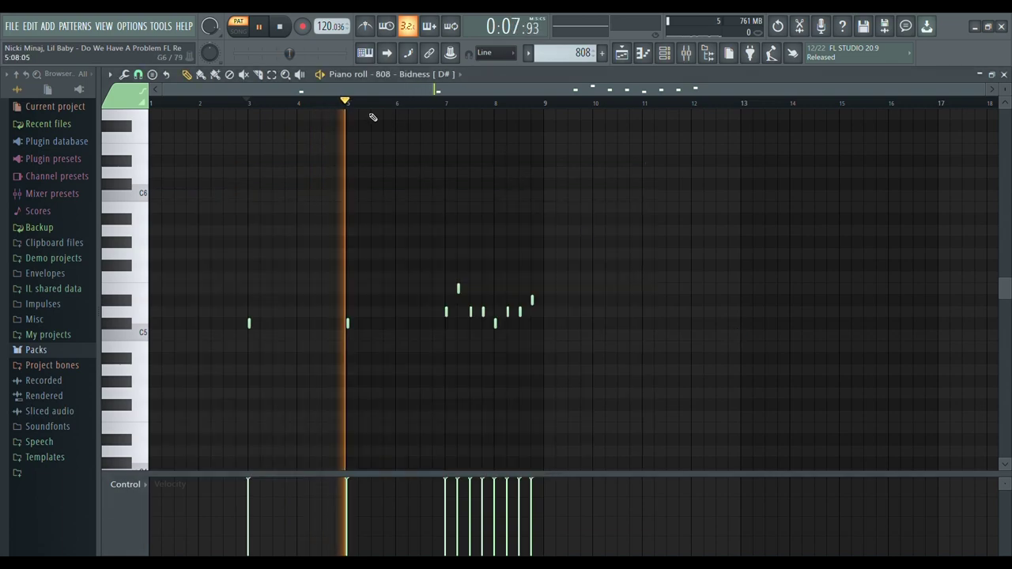
- Inspect the 808 - Bidness sampler settings, and play the 808 #2 pattern's notes from bar 5 in the piano roll
left_click(665, 54)
left_click(416, 377)
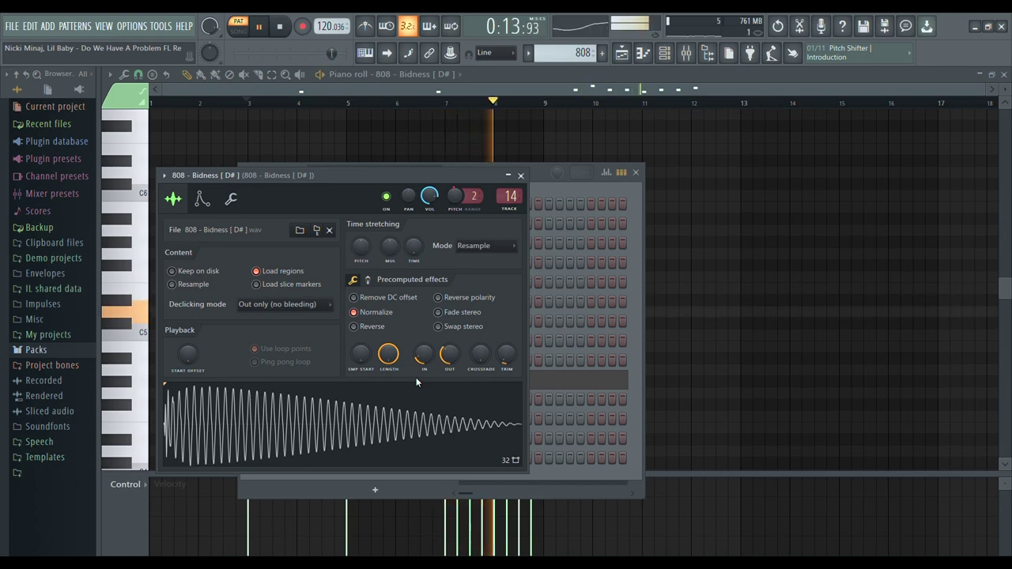
right_click(733, 318)
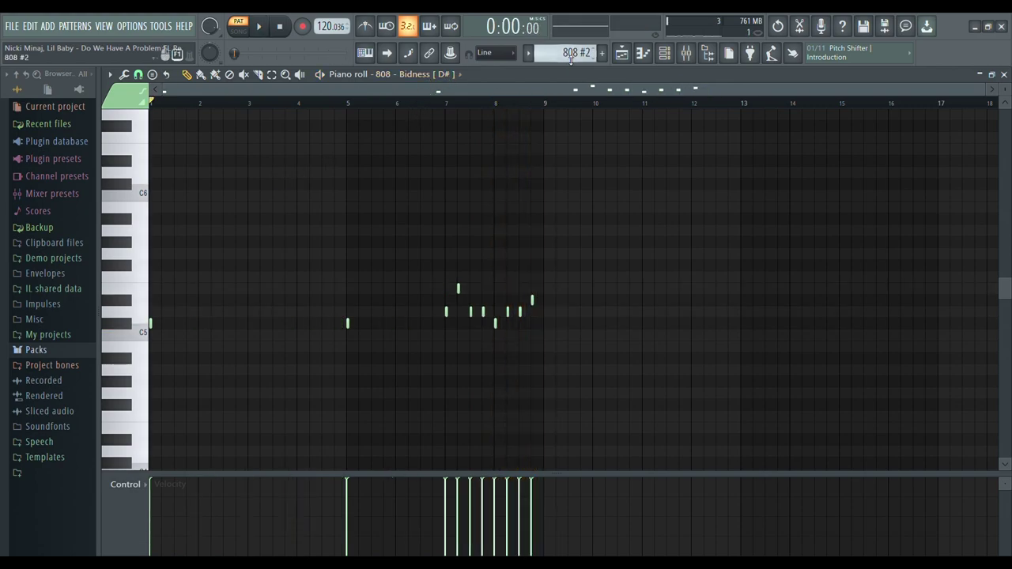
left_click(347, 103)
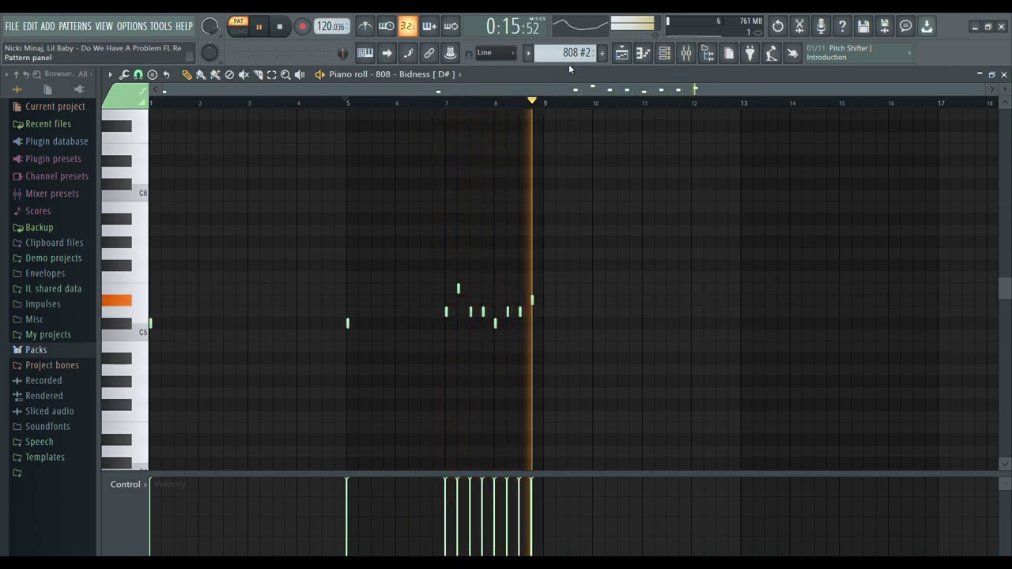
key("space")
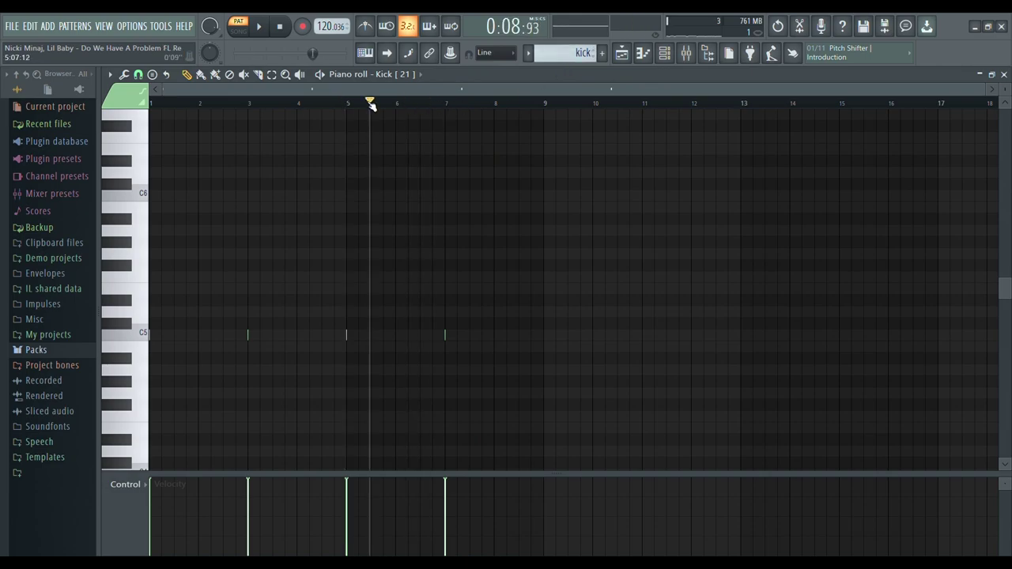
- Inspect the Kick [ 21 ] channel's sampler settings, and play the kick #2 pattern's note from bar 5
left_click(667, 55)
left_click(399, 401)
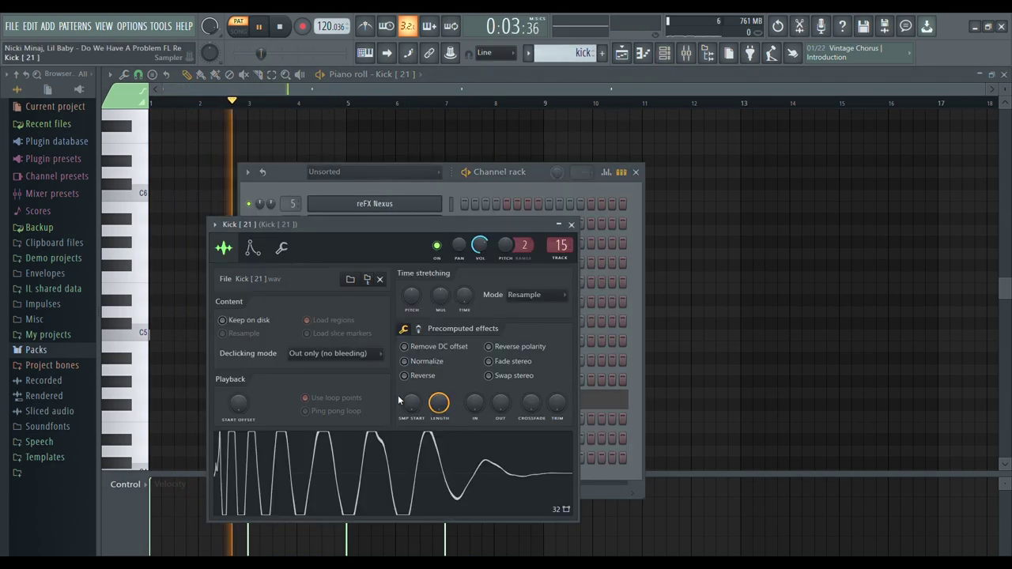
left_click(763, 327)
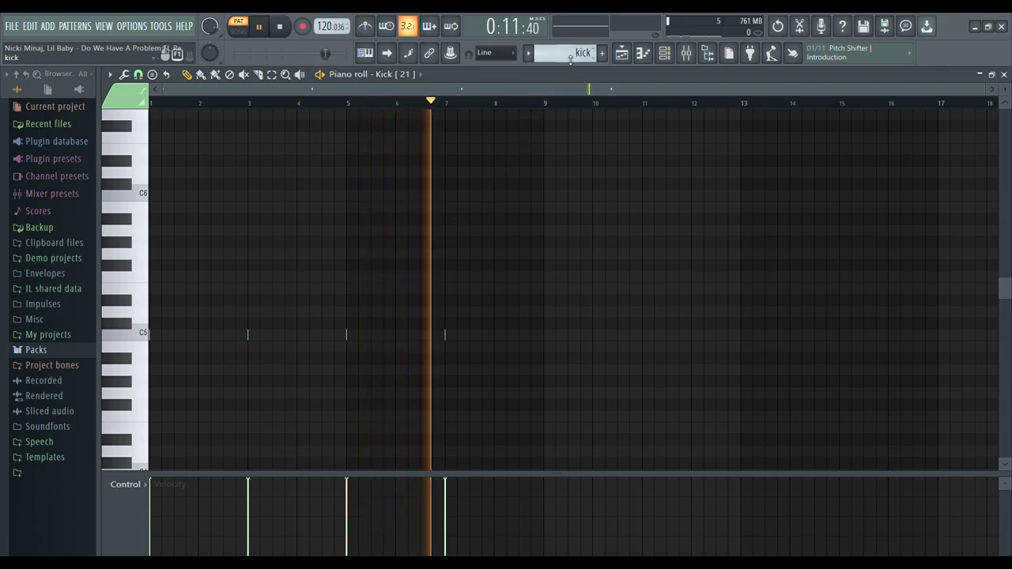
scroll(572, 53, "down", 1)
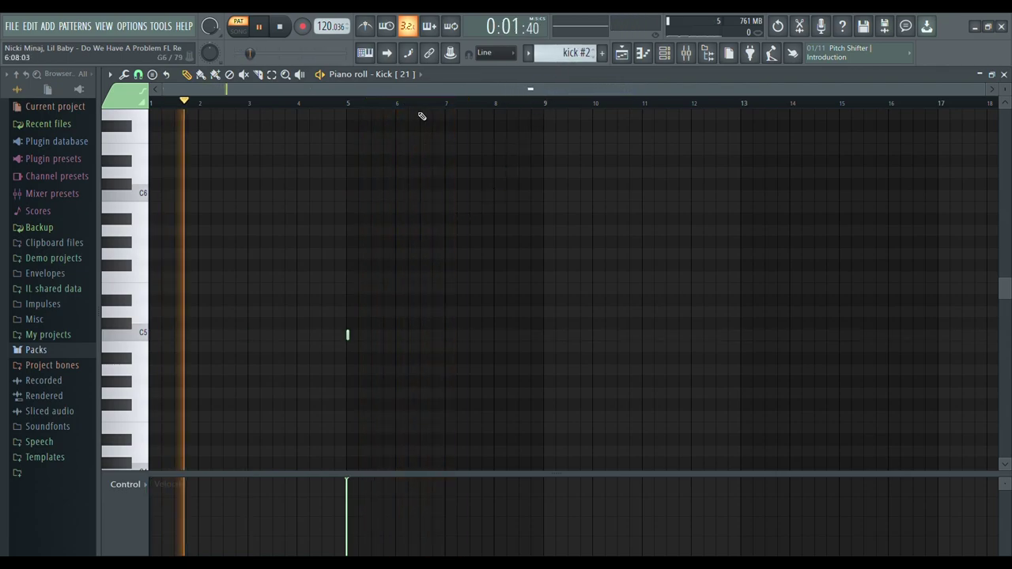
left_click(356, 105)
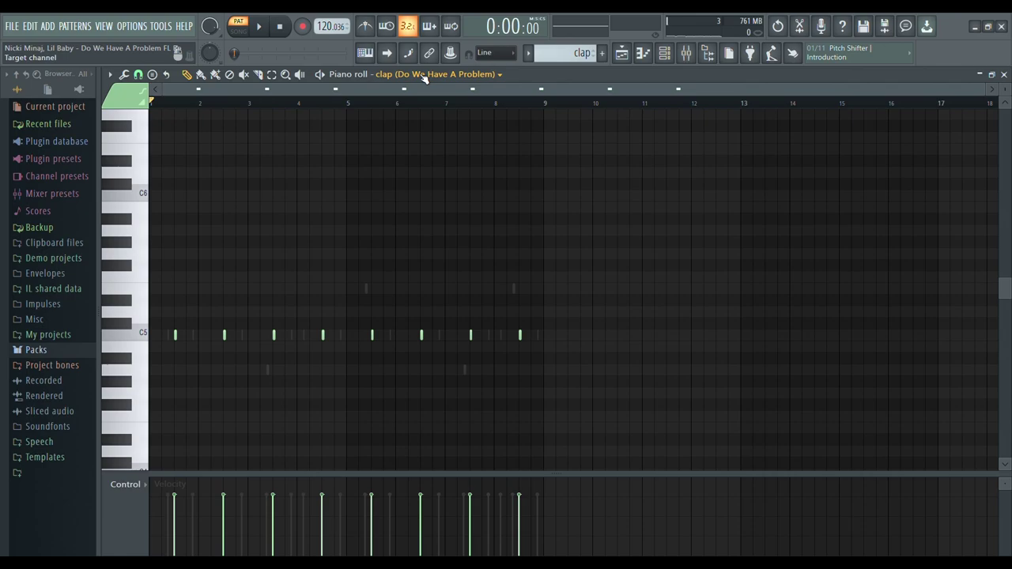
- Play the clap pattern and inspect the clap (Do We Have A Problem) channel's sampler settings
left_click(663, 55)
left_click(375, 260)
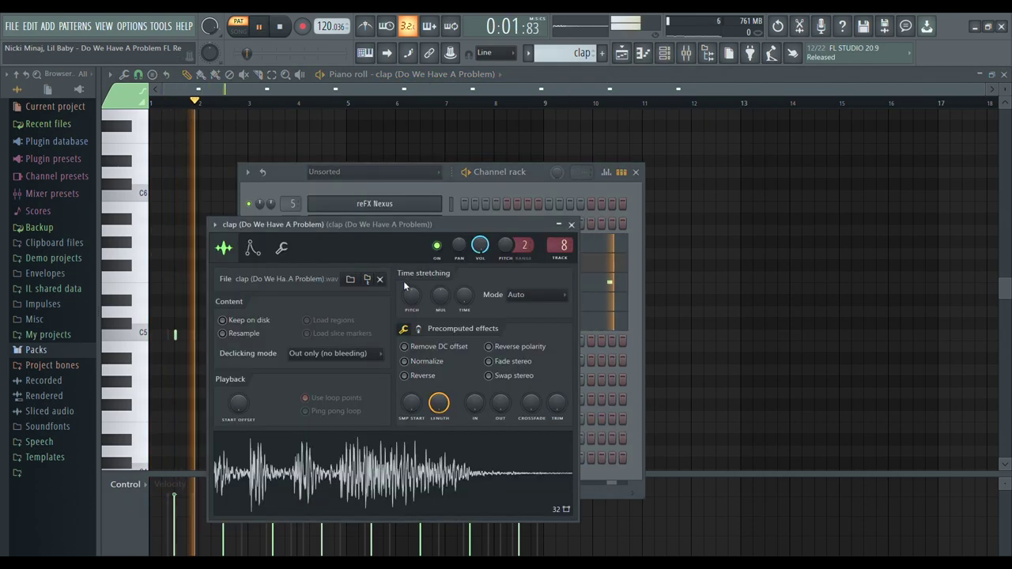
right_click(714, 335)
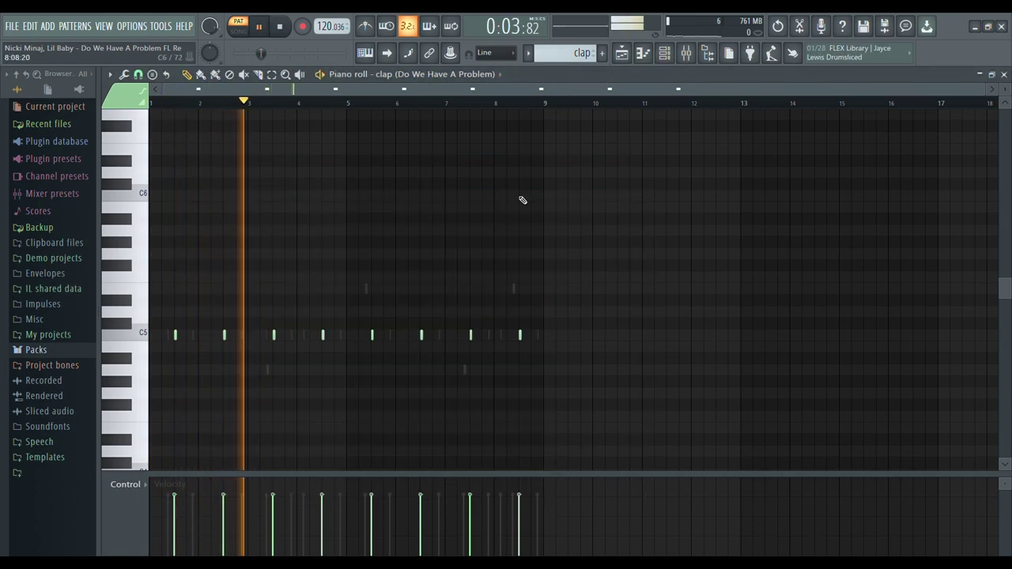
- Examine the clap pattern's Sacrifice Rimshot notes in the piano roll and that channel's sampler settings
scroll(472, 81, "down", 1)
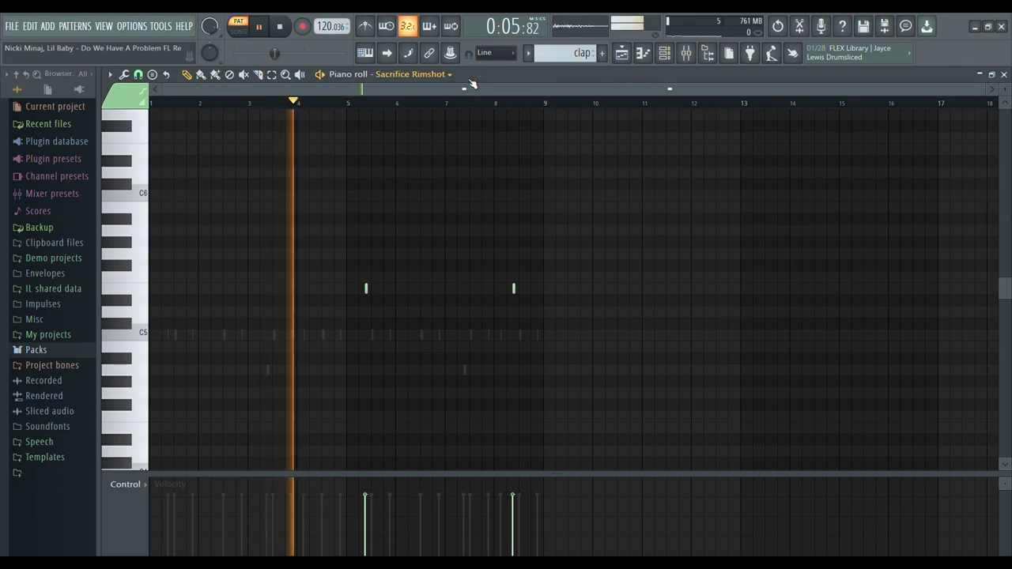
left_click(662, 54)
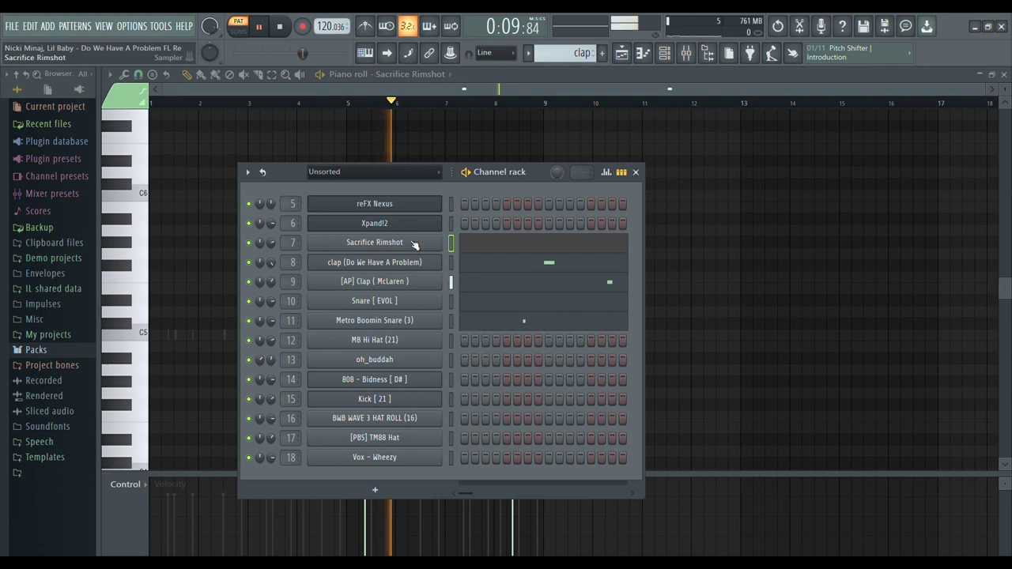
left_click(414, 244)
left_click(664, 294)
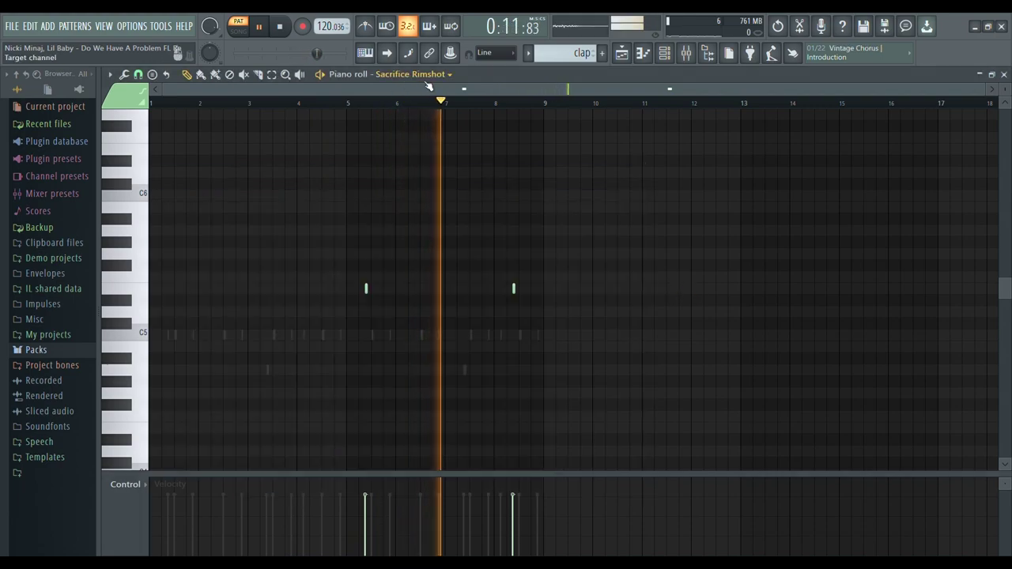
- Examine the clap pattern's Metro Boomin Snare (3) note in the piano roll and that channel's sampler settings
scroll(428, 79, "down", 1)
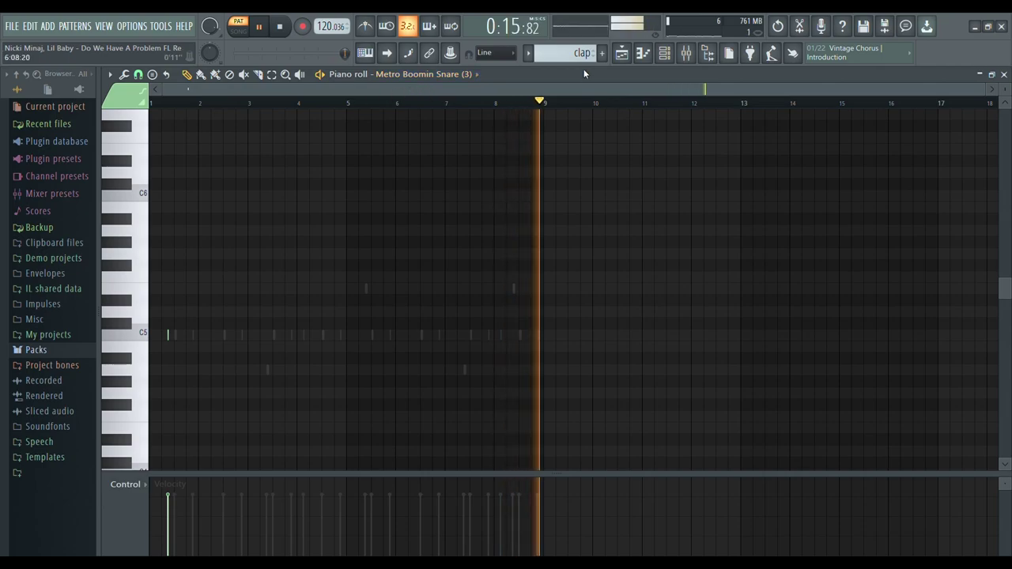
left_click(664, 53)
left_click(369, 343)
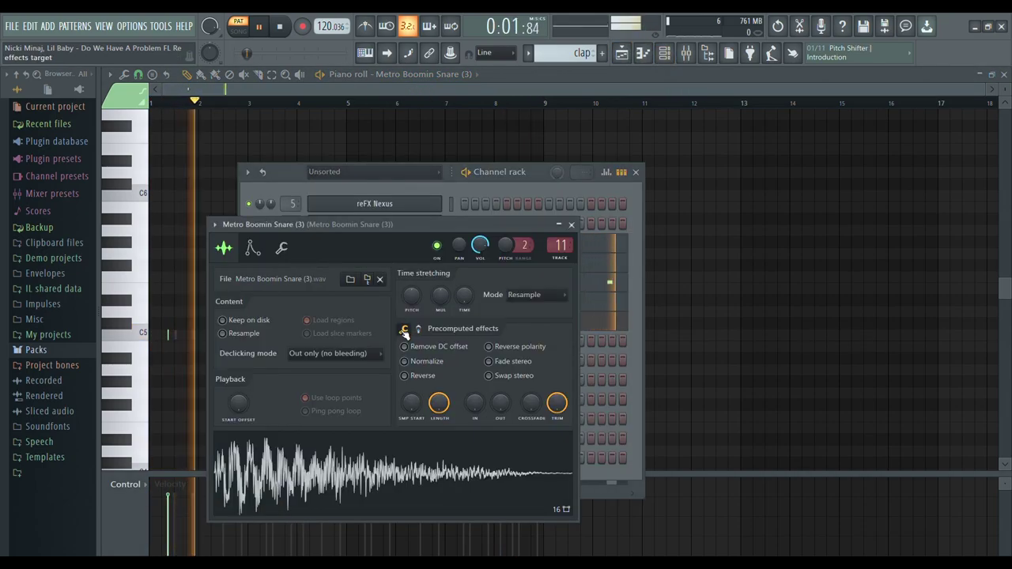
left_click(702, 331)
- Examine the clap pattern's Snare [ EVOL ] notes and that channel's settings, and view the pattern's channels in the channel rack
scroll(447, 82, "up", 1)
left_click(663, 57)
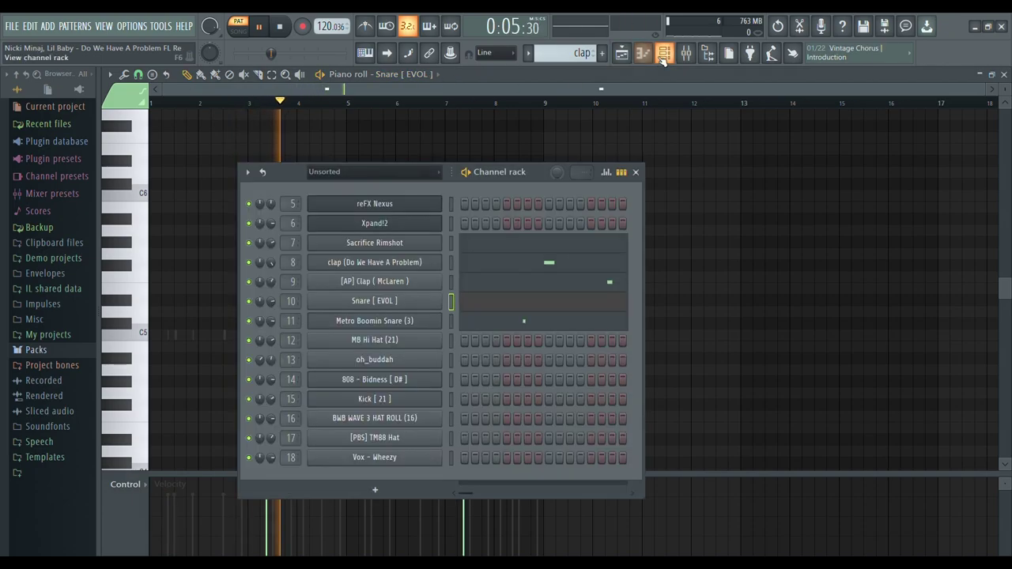
left_click(419, 302)
left_click(734, 344)
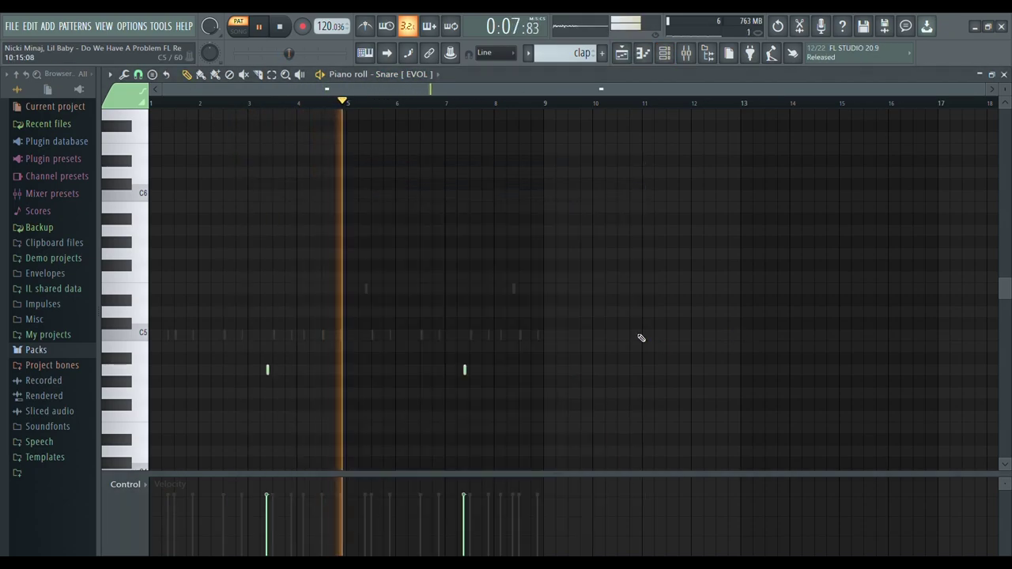
left_click(665, 54)
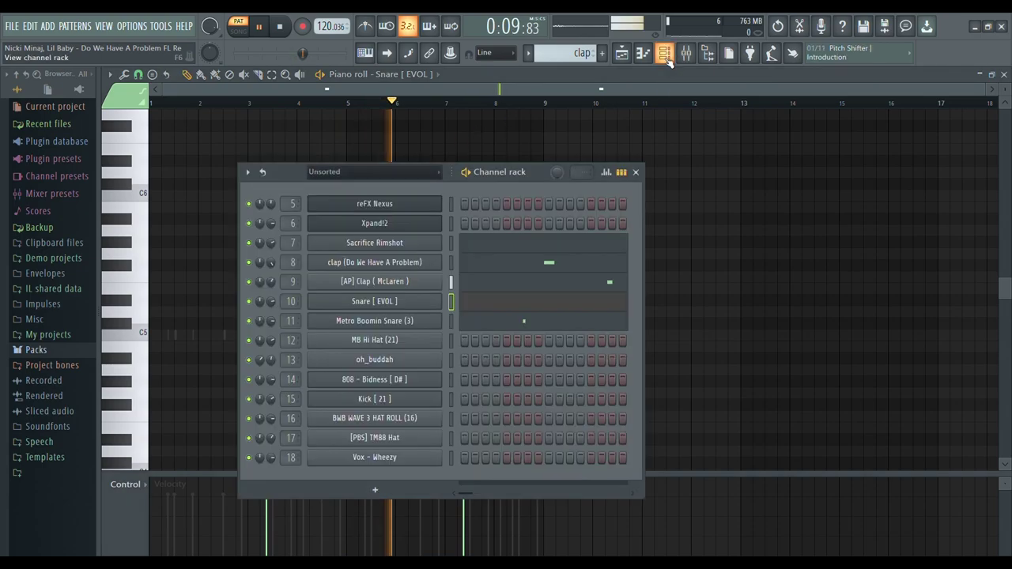
left_click(730, 208)
- Examine the clap pattern's [AP] Clap ( McLaren ) notes in the piano roll and that channel's sampler settings
scroll(422, 77, "up", 1)
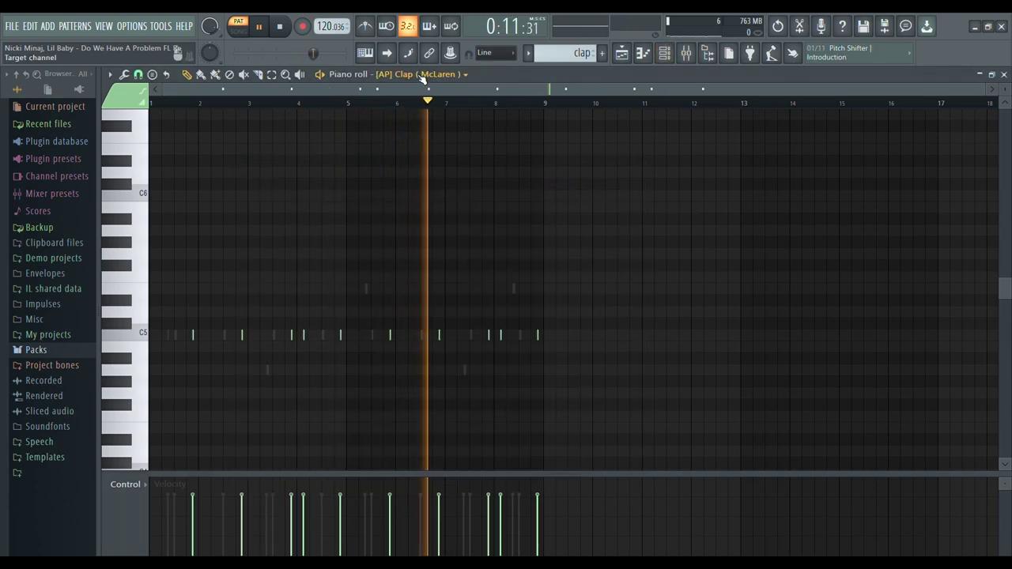
left_click(665, 56)
left_click(386, 283)
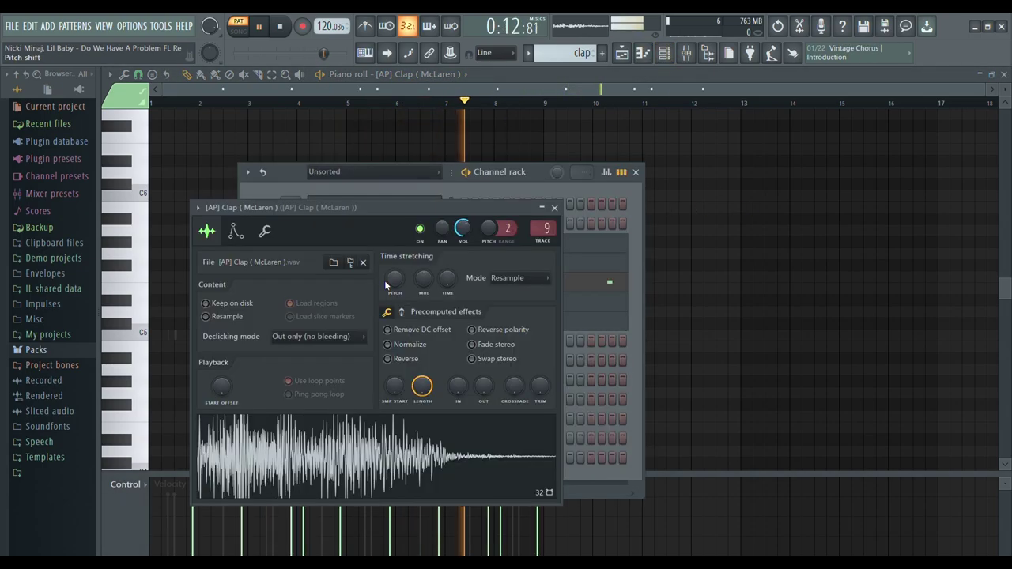
left_click(680, 384)
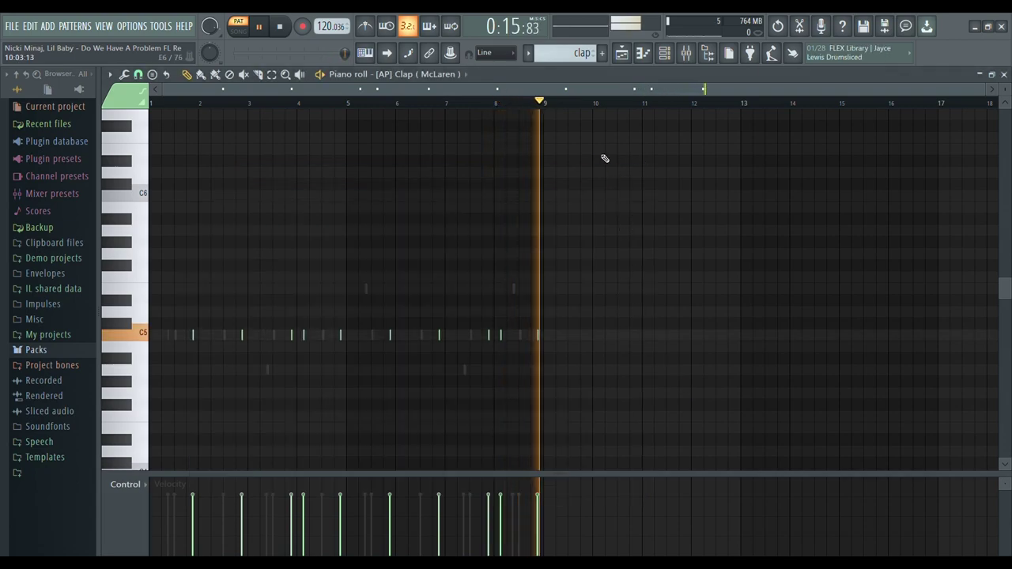
- Switch to the hihat pattern, play its MB Hi Hat (21) notes and view its channels in the channel rack
scroll(563, 61, "down", 1)
scroll(440, 169, "down", 4)
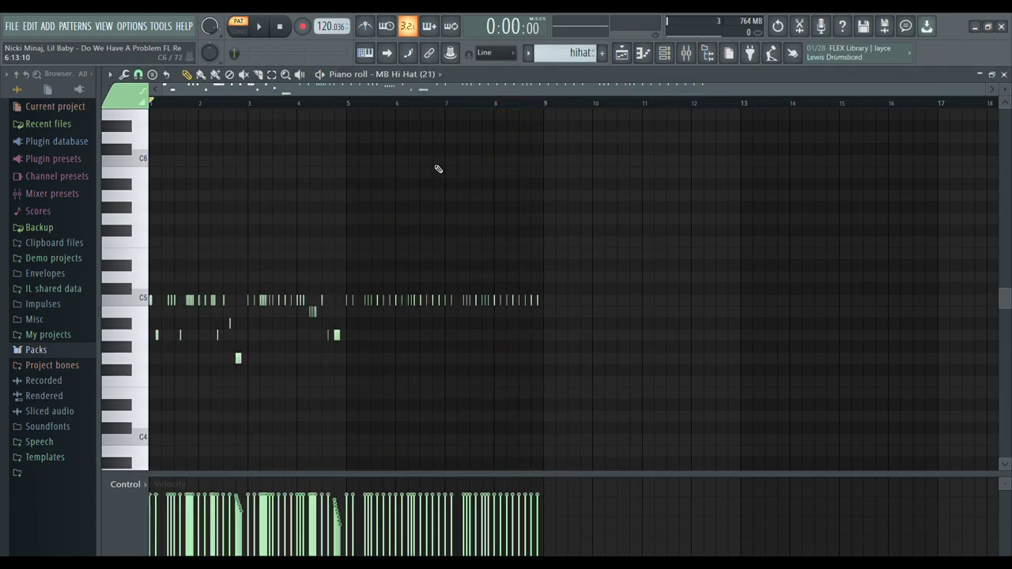
right_click(314, 289, "ctrl")
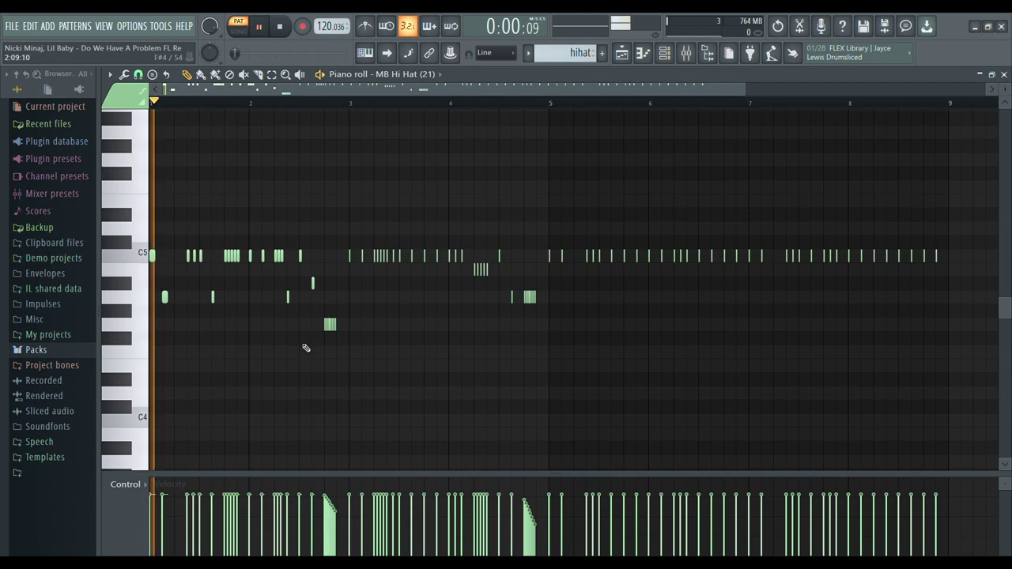
left_click(665, 55)
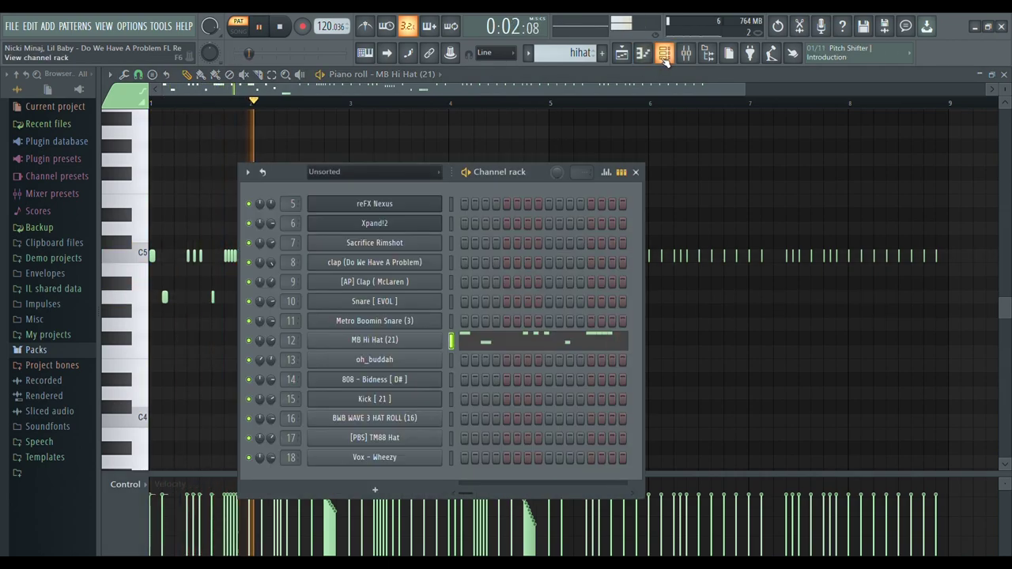
key("F6")
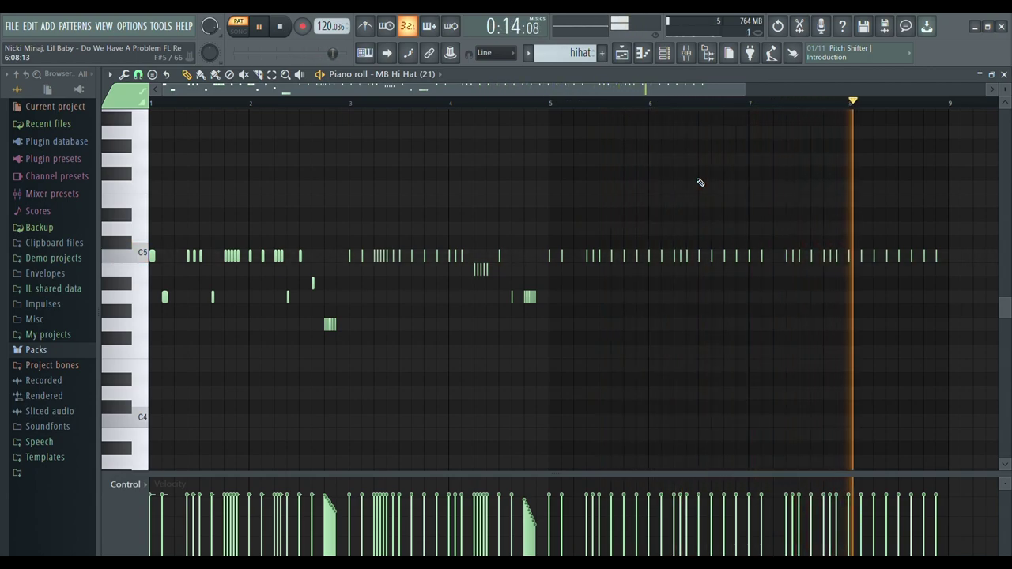
key("space")
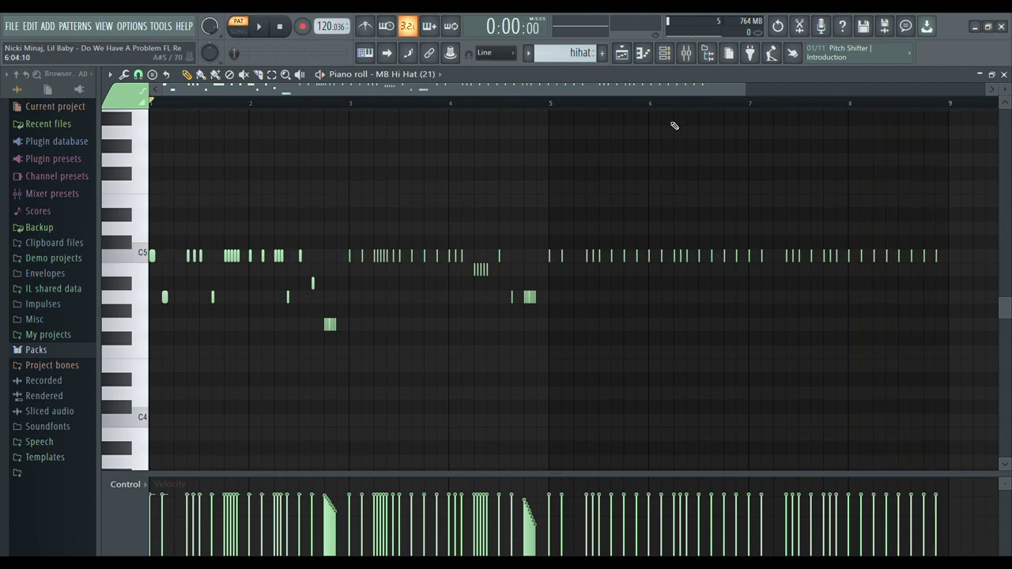
- Inspect the MB Hi Hat (21) channel's miscellaneous and sample settings
left_click(670, 56)
left_click(427, 340)
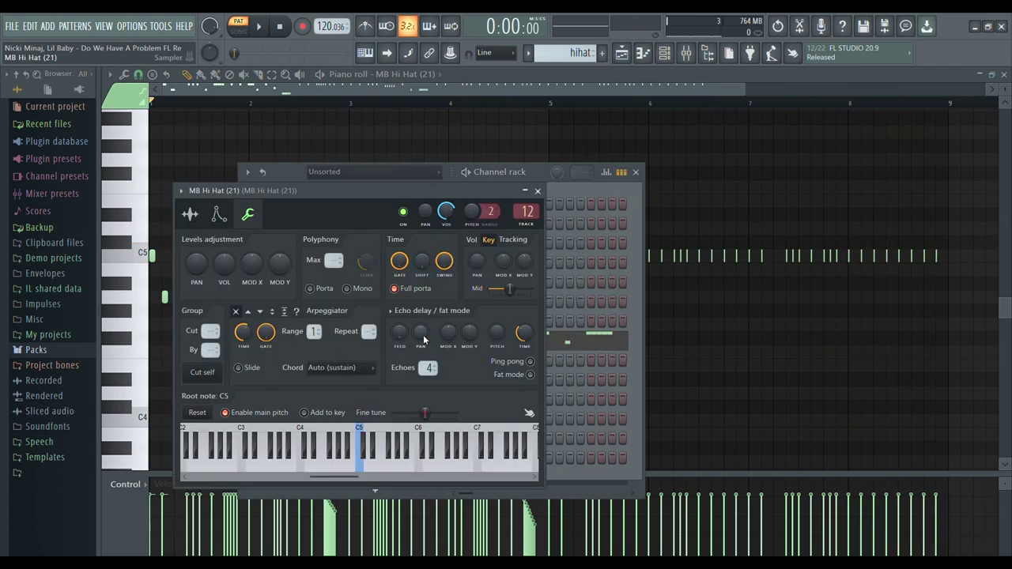
left_click(189, 214)
left_click(725, 331)
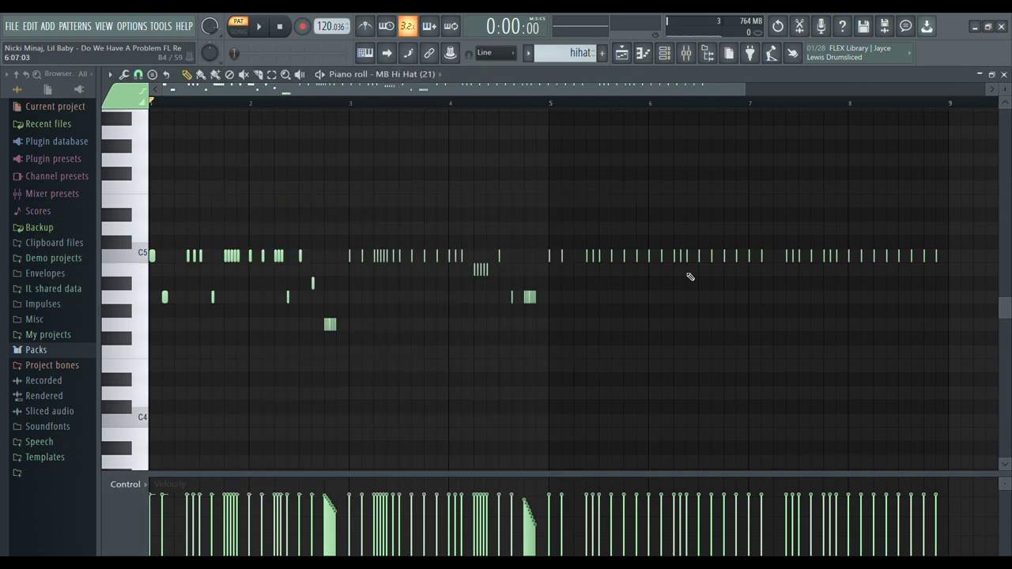
- Switch to the hihat #2 pattern and play its MB Hi Hat (21) notes in the piano roll
left_click_drag(567, 64, 567, 78)
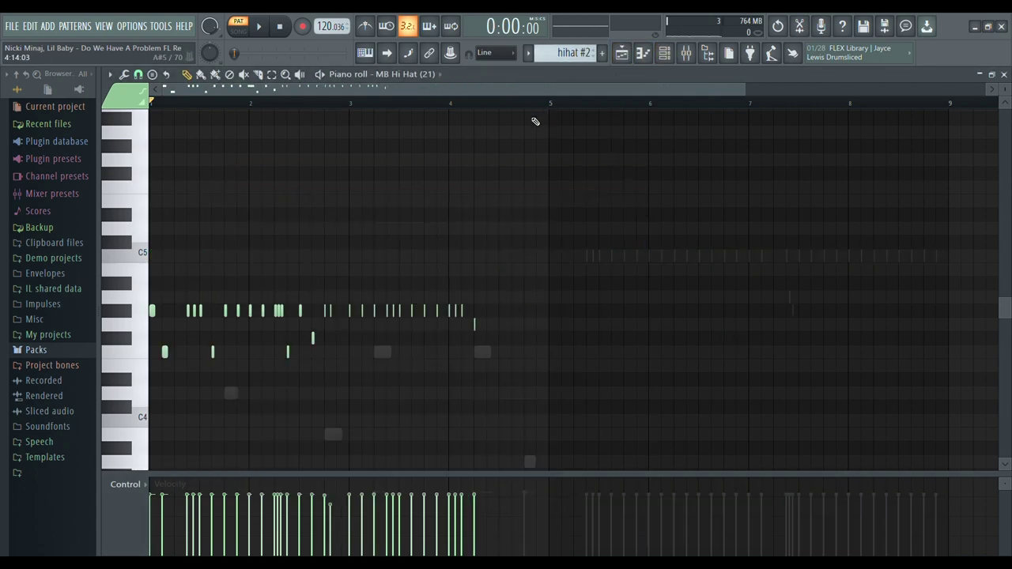
scroll(530, 123, "down", 1, "ctrl")
scroll(522, 127, "down", 1)
key("space")
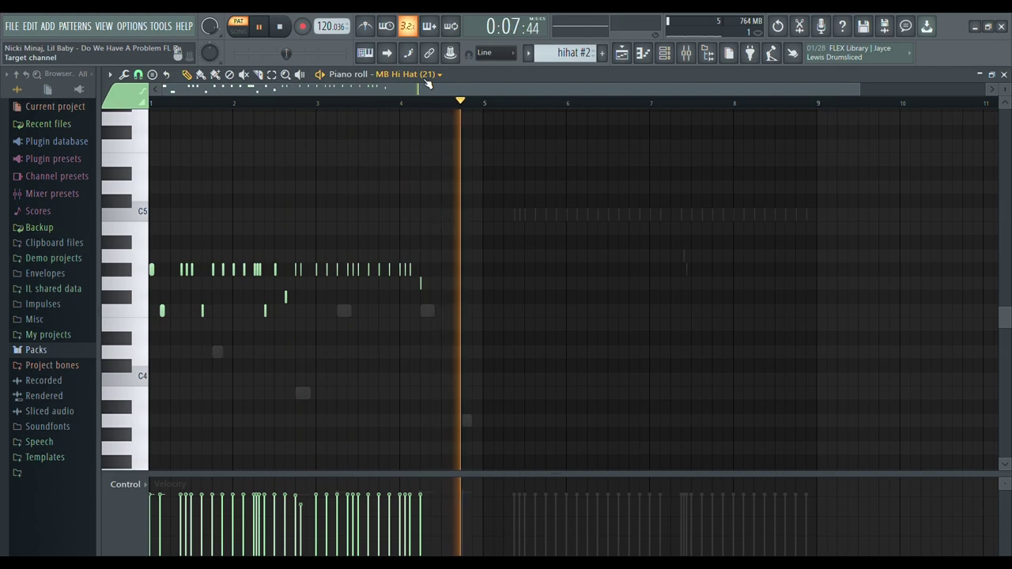
- View the hihat #2 pattern's BWB WAVE 3 HAT ROLL (16) notes in the piano roll
scroll(427, 83, "down", 1)
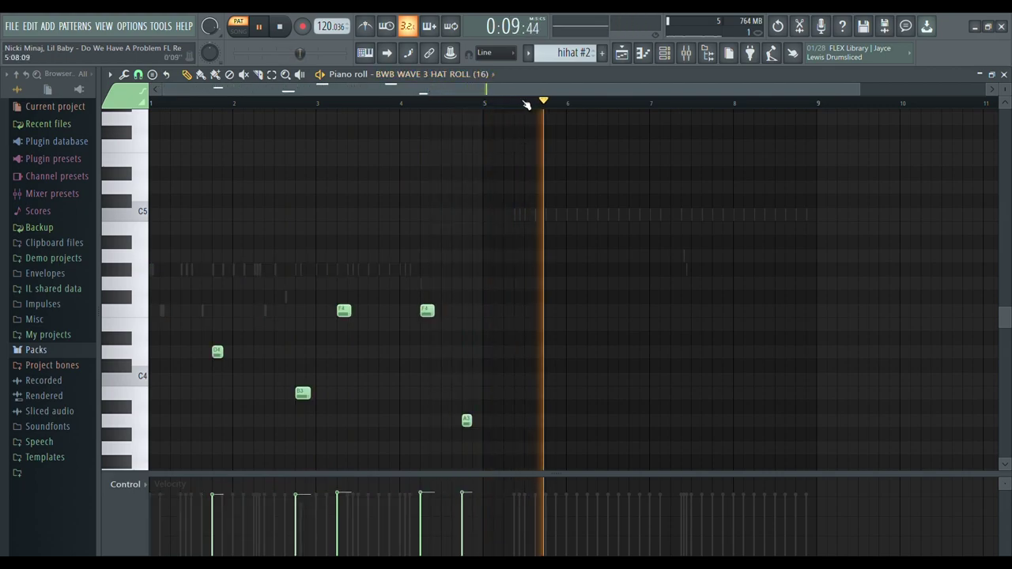
scroll(467, 79, "up", 1)
scroll(428, 77, "down", 1)
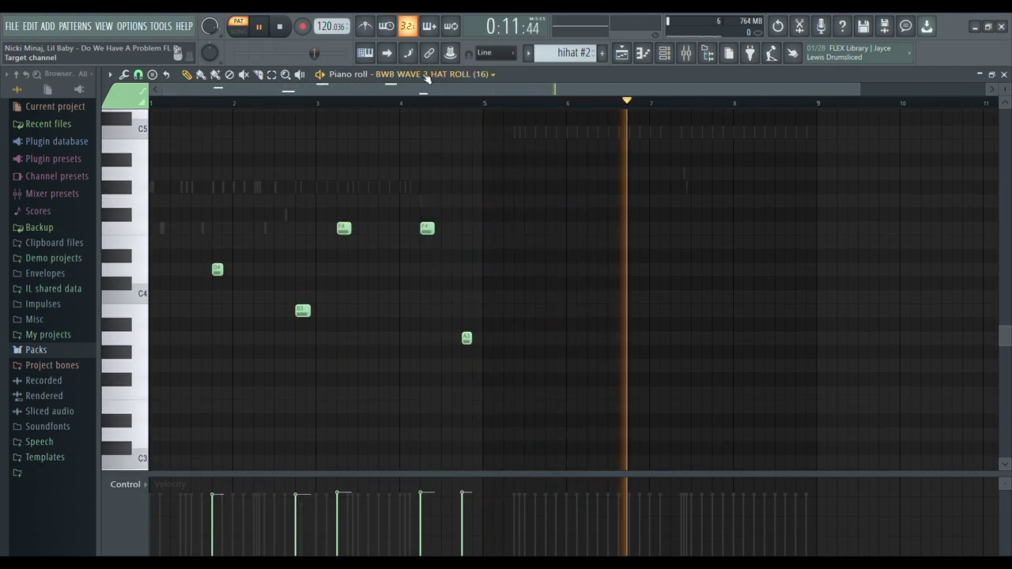
- Examine the hihat #2 pattern's [PBS] TM88 Hat notes in the piano roll and that channel's sampler settings
scroll(427, 76, "down", 1)
scroll(593, 149, "up", 3)
key("F6")
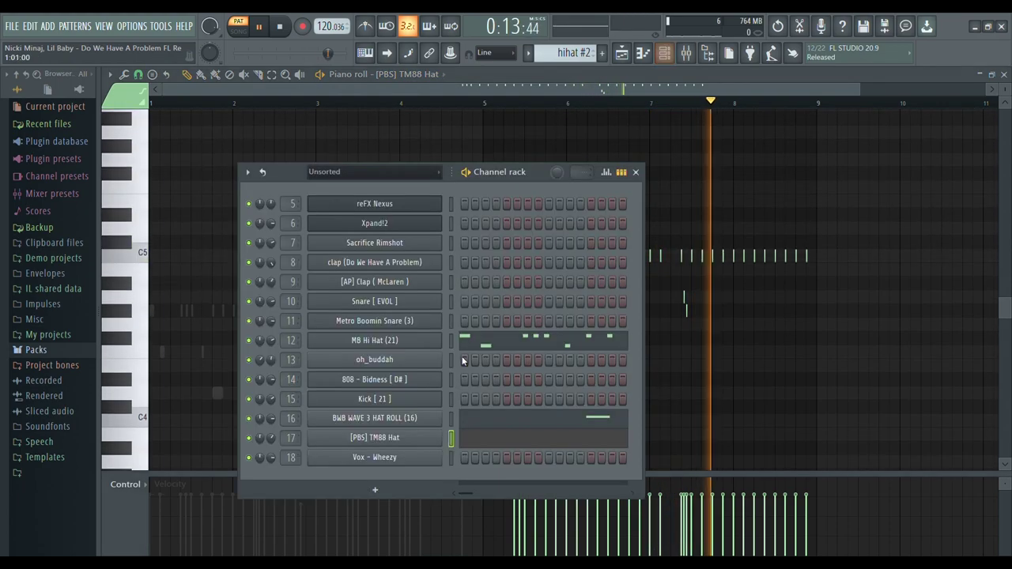
left_click(414, 439)
right_click(672, 415)
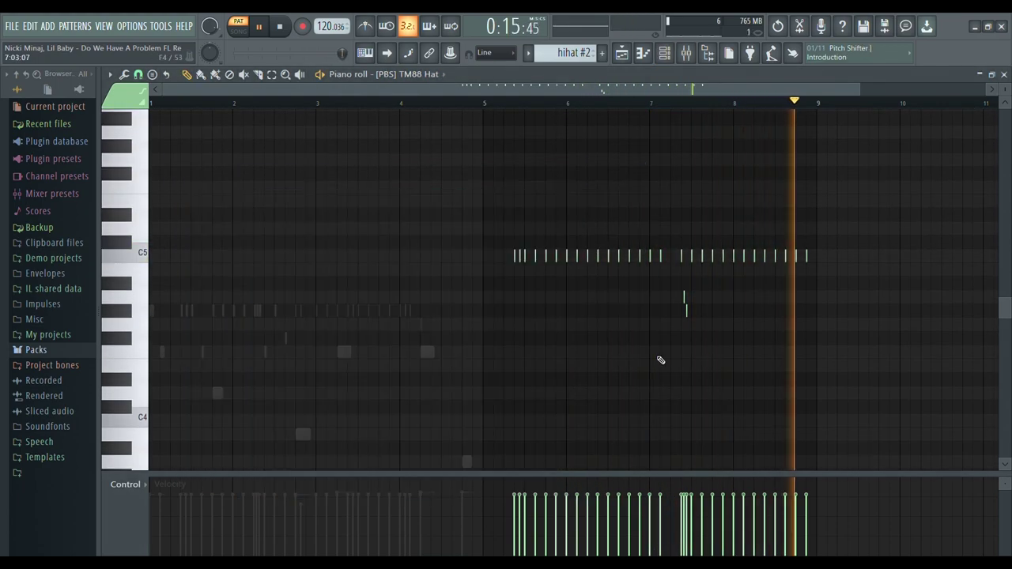
- Play the hihat #2 pattern's BWB WAVE 3 HAT ROLL (16) notes in the piano roll and inspect that channel's sampler settings
scroll(433, 76, "up", 1)
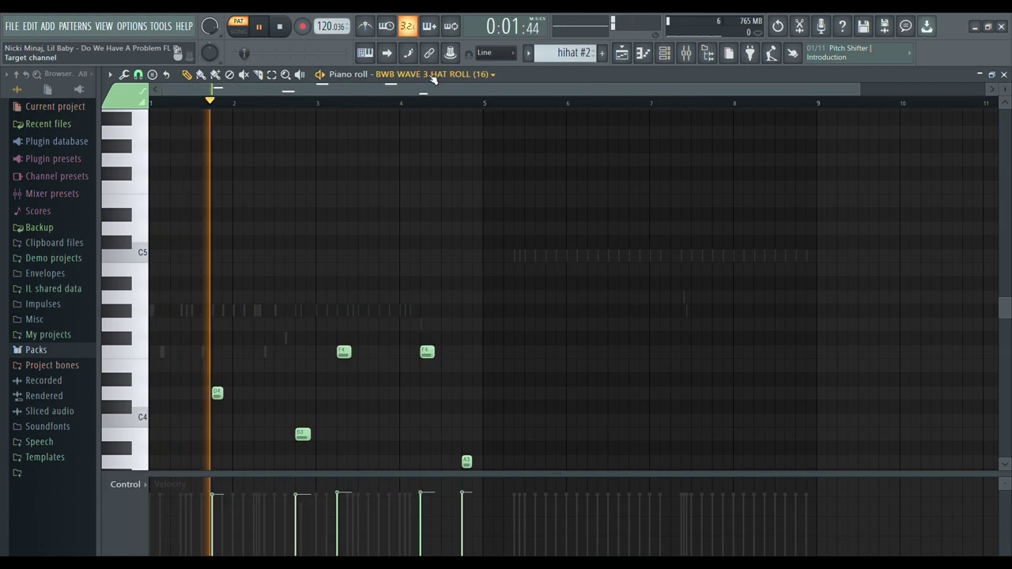
key("F6")
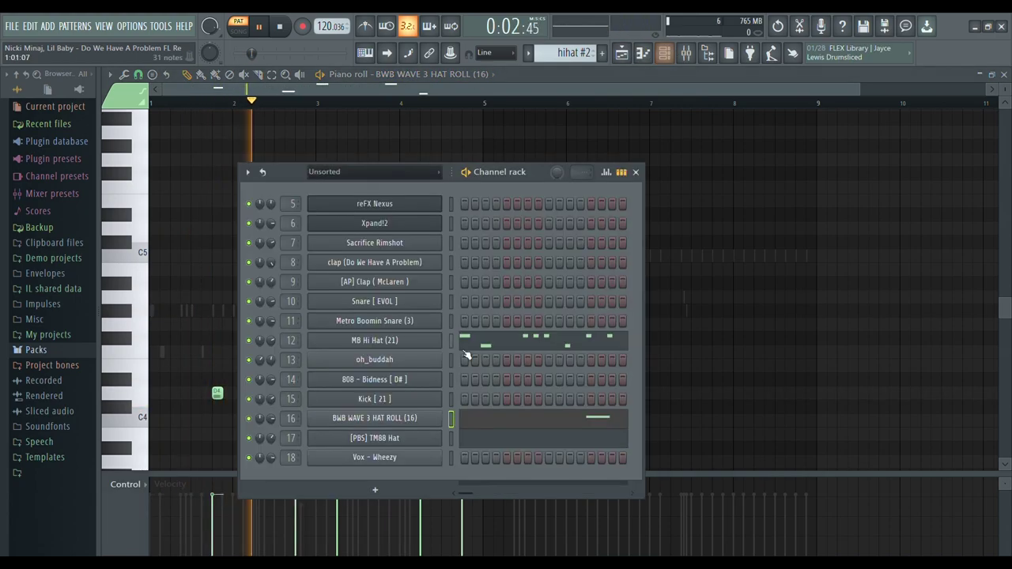
left_click(413, 423)
right_click(697, 392)
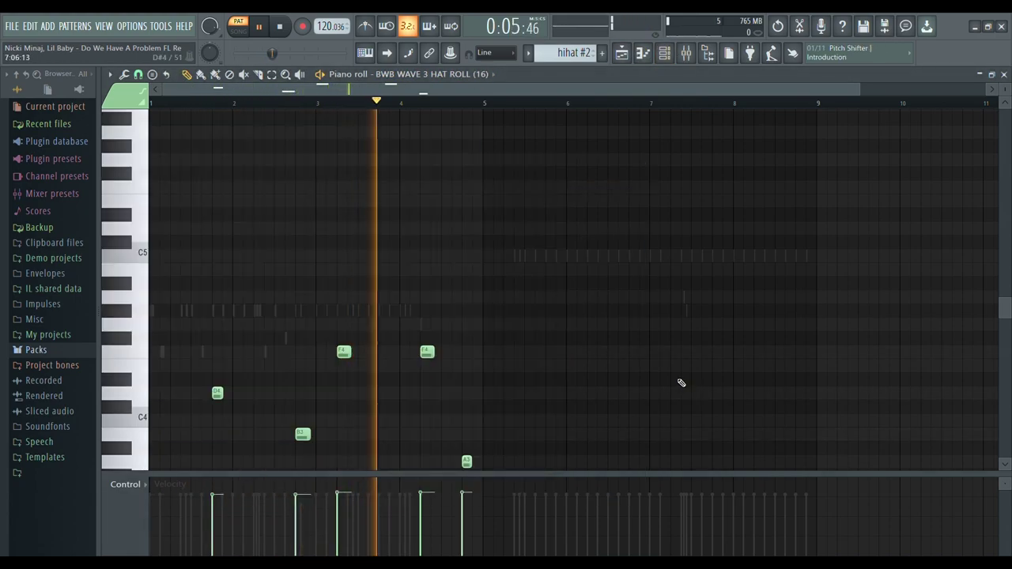
key("space")
- Switch to the open hat pattern, play its oh_buddah notes from the start and from bar 5, and inspect the channel's sampler settings
scroll(568, 60, "down", 1)
key("space")
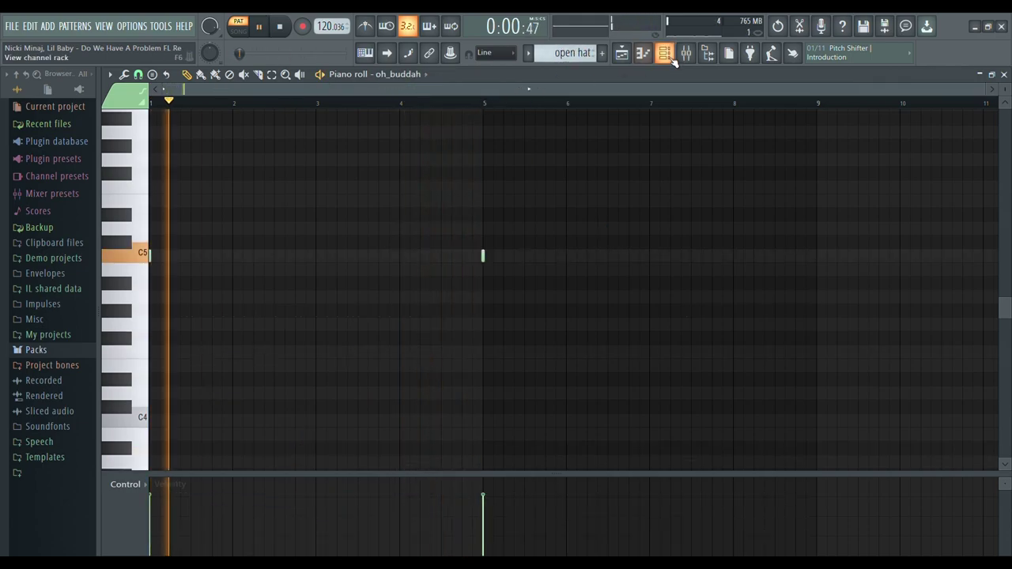
key("F6")
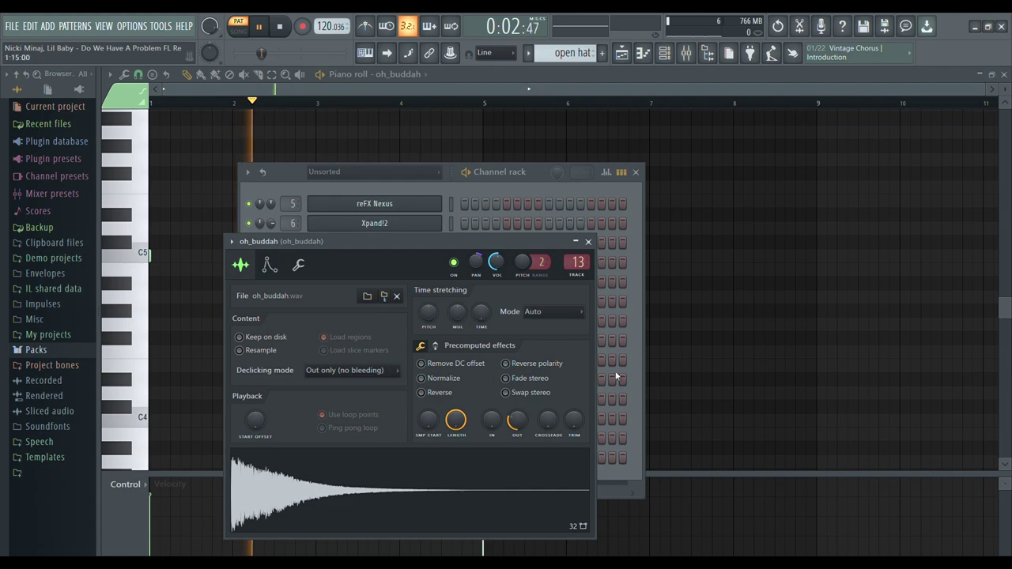
left_click(716, 353)
left_click(482, 103)
key("space")
- Play the VOX pattern's Vox - Wheezy note in the piano roll and inspect that channel's sampler settings
left_click(290, 106)
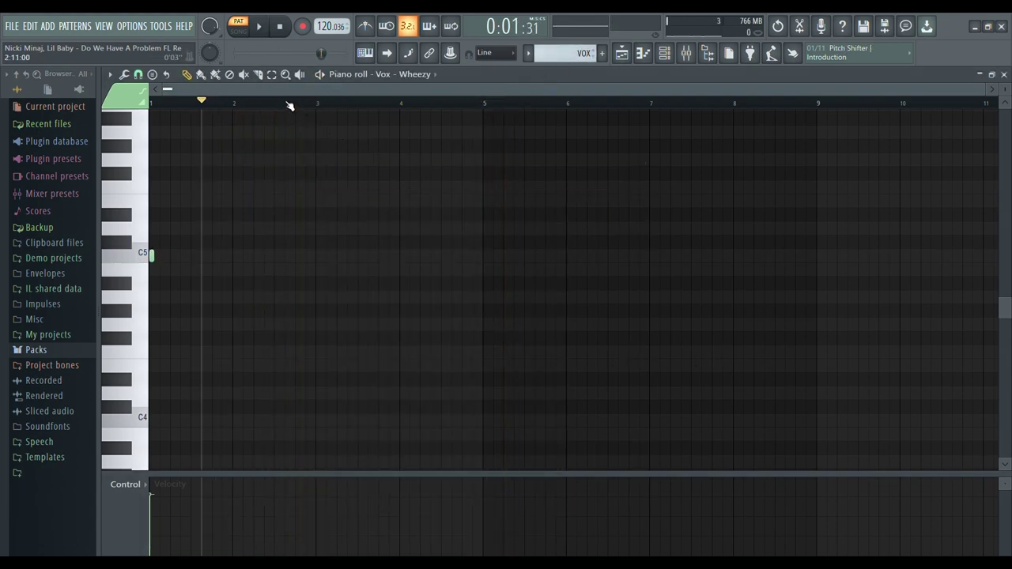
key("space")
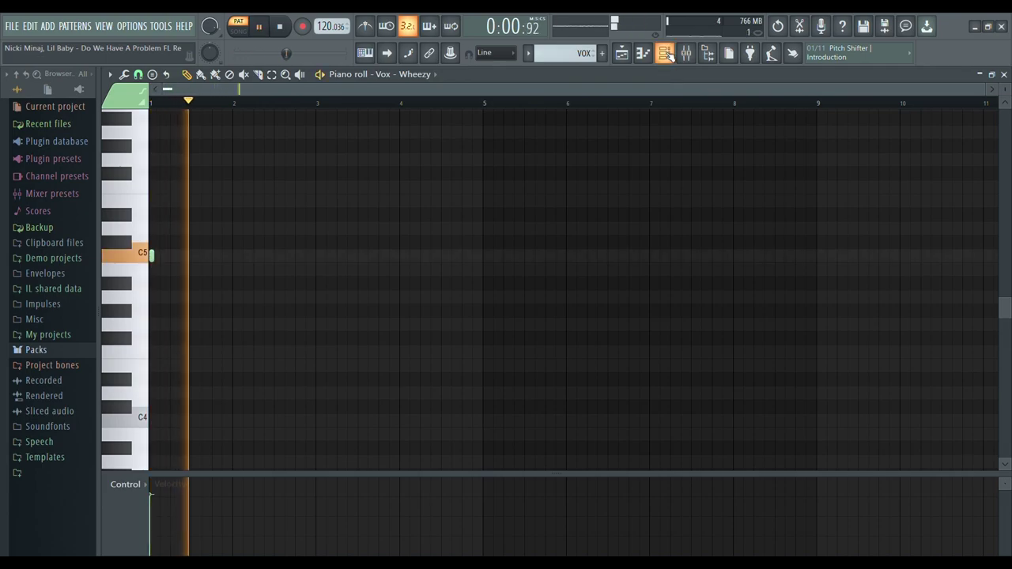
left_click(668, 54)
left_click(403, 452)
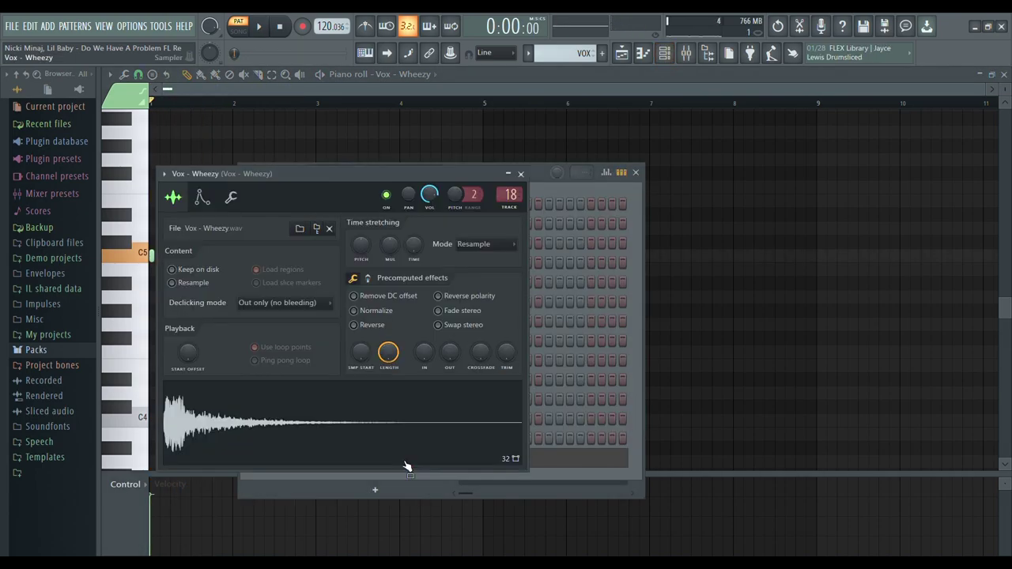
left_click(751, 278)
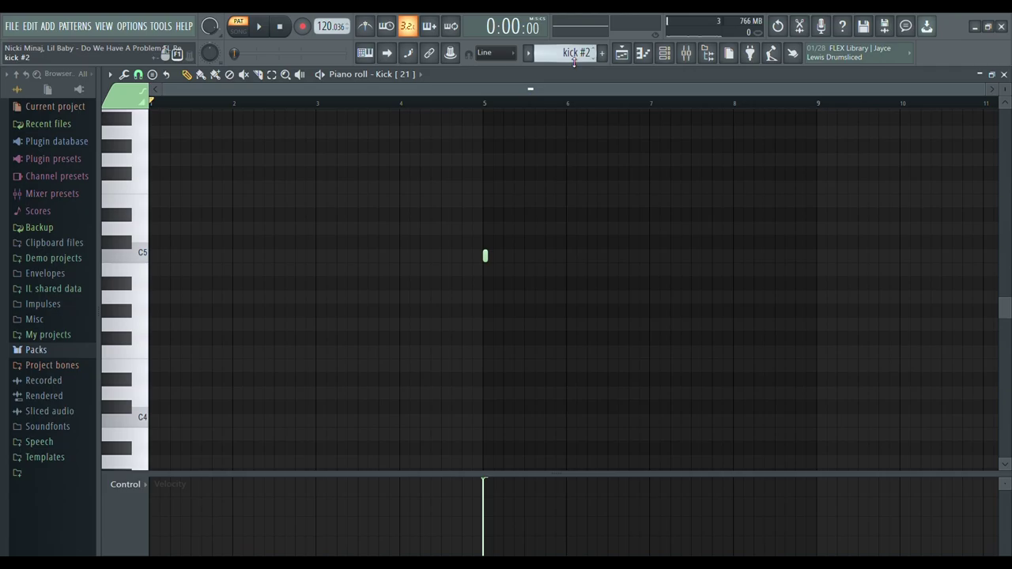